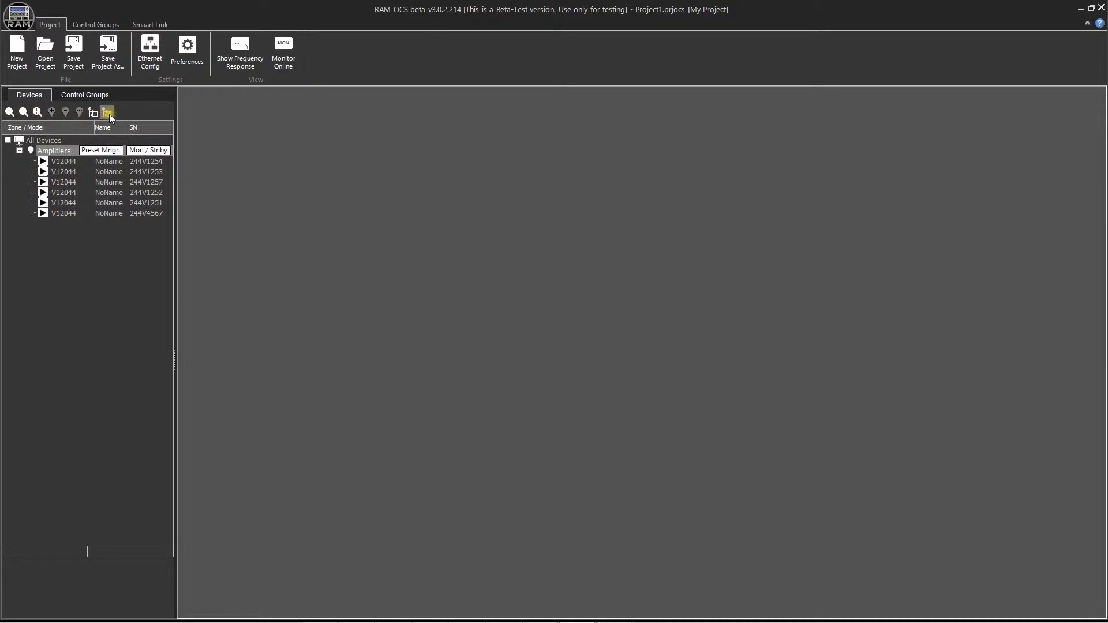
# - Rescan the network for Ethernet devices without saving the current project, and reconnect the amplifiers found
pyautogui.click(9, 113)
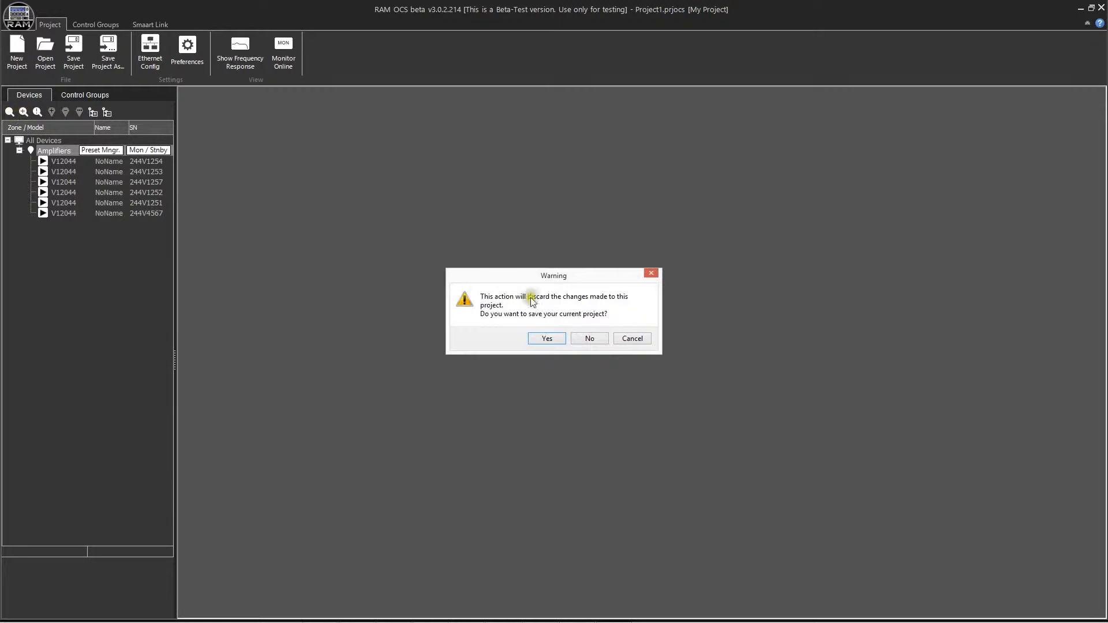
pyautogui.click(588, 338)
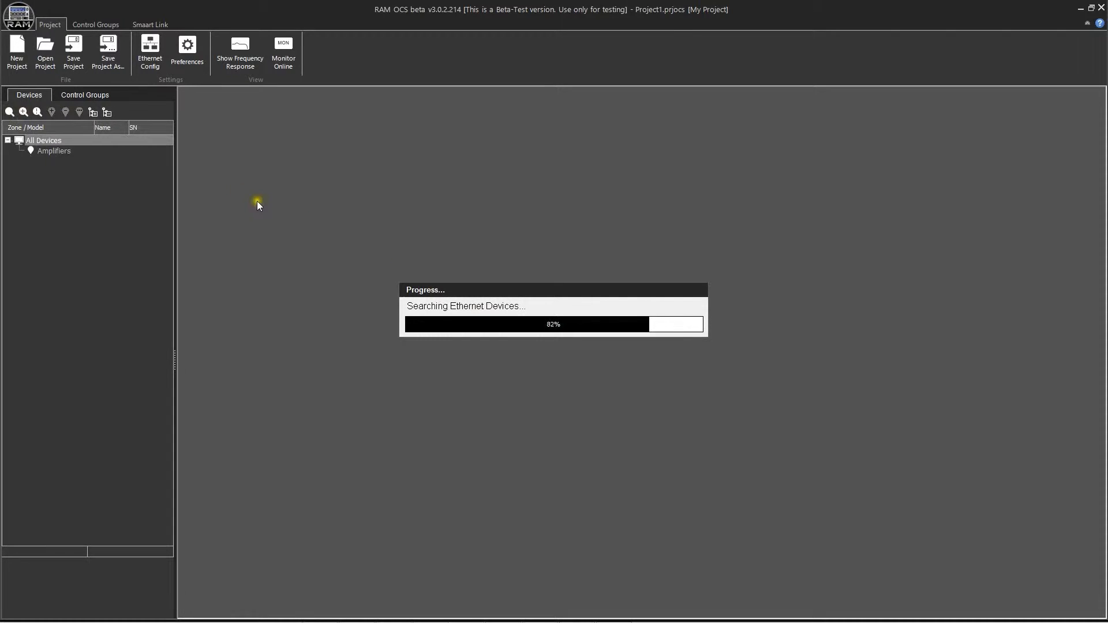
pyautogui.click(24, 112)
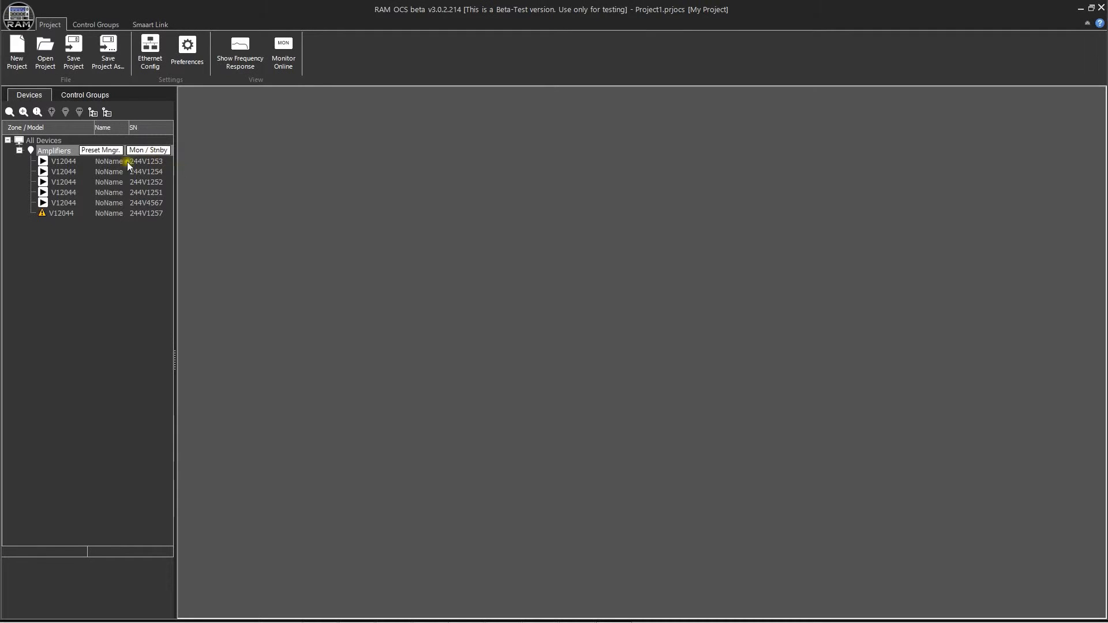
pyautogui.click(38, 112)
# - Add a zone named Zone 1 under All Devices and nest a zone named Zone 2 inside it
pyautogui.click(52, 140)
pyautogui.click(51, 112)
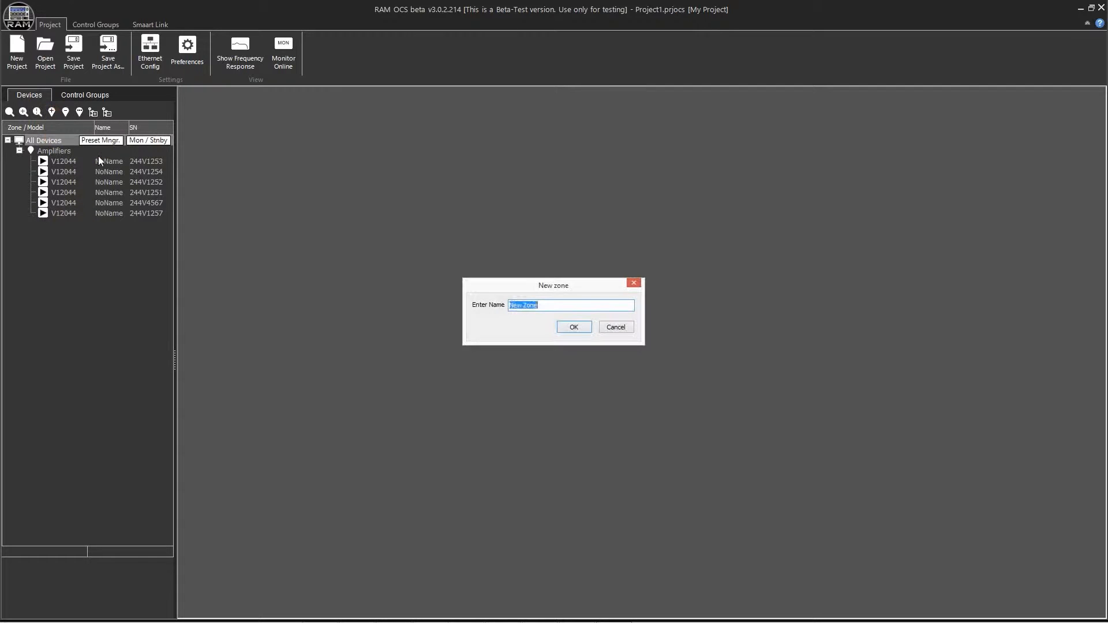
pyautogui.write('1')
pyautogui.click(571, 327)
pyautogui.click(50, 224)
pyautogui.click(51, 112)
pyautogui.write('2')
pyautogui.press('Return')
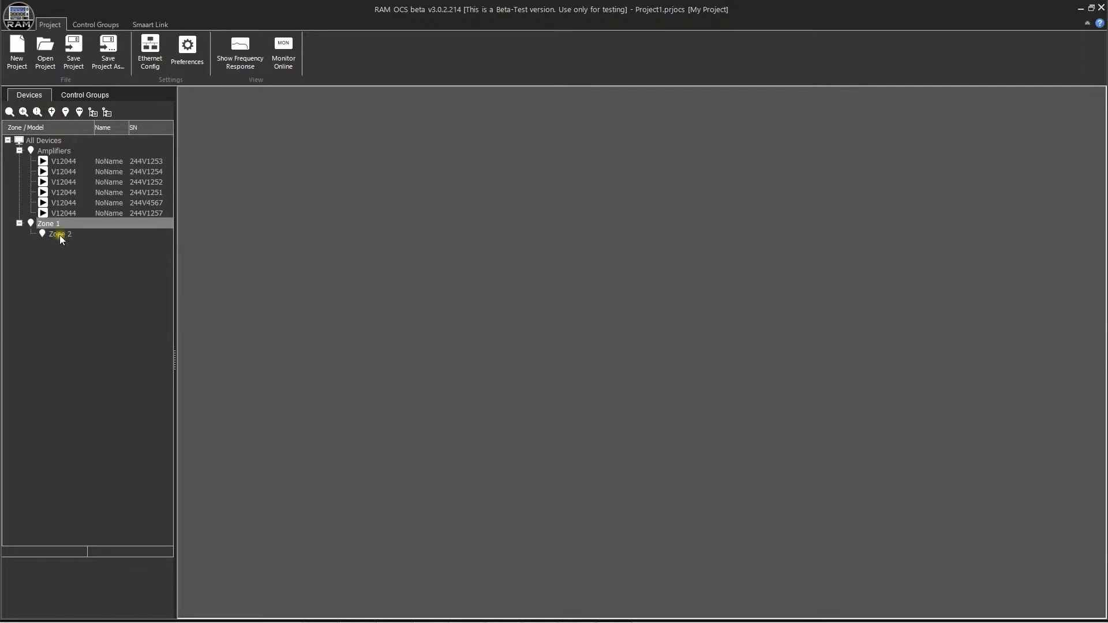
# - Delete the nested Zone 2 from Zone 1
pyautogui.click(60, 235)
pyautogui.click(65, 112)
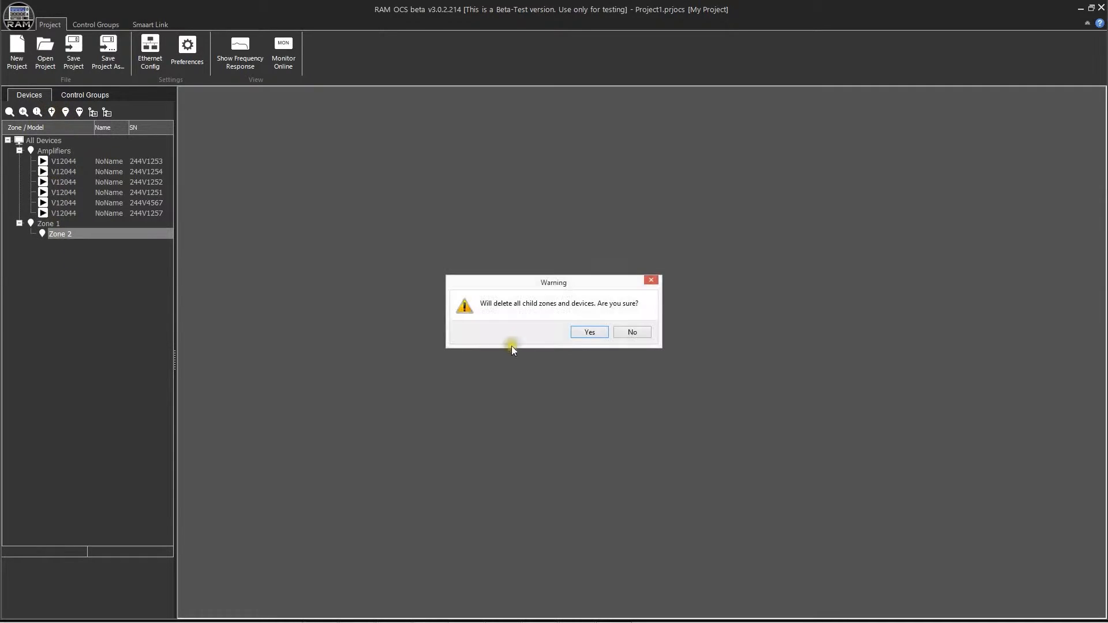
pyautogui.click(588, 334)
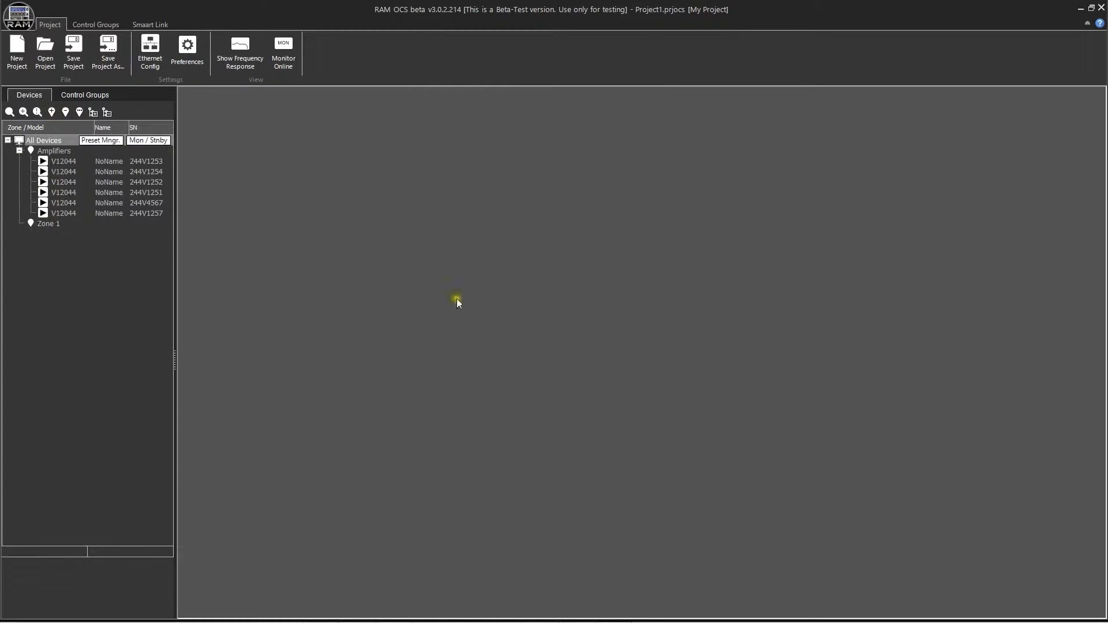
# - Rename Zone 1 as Zone A
pyautogui.click(44, 224)
pyautogui.click(81, 112)
pyautogui.click(558, 307)
pyautogui.press('BackSpace')
pyautogui.write('A')
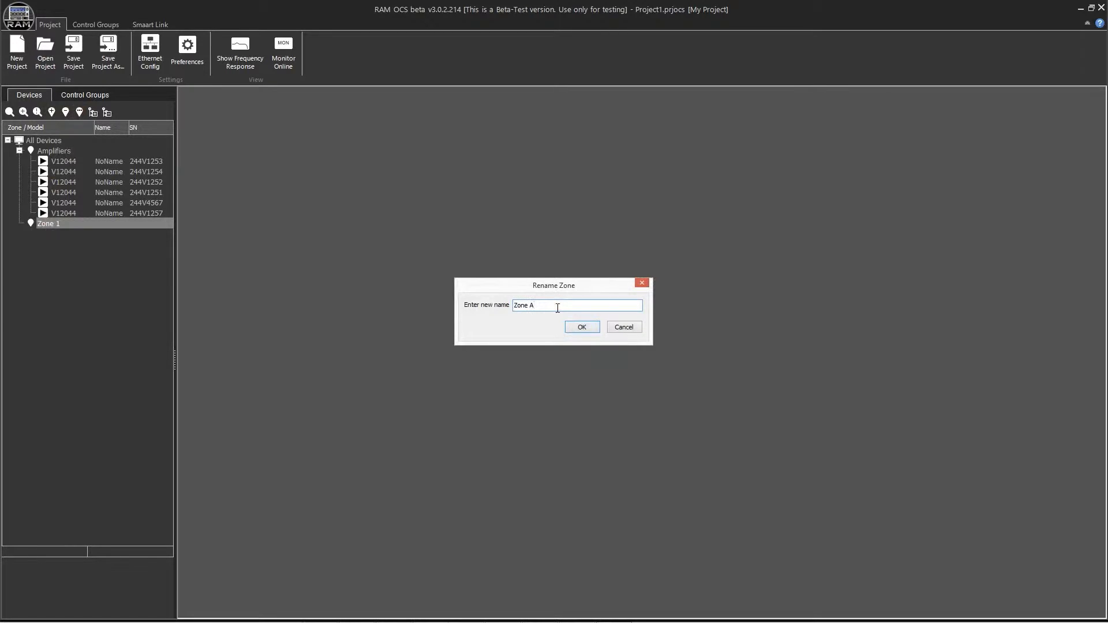
pyautogui.click(587, 326)
# - Collapse the whole device tree and expand it again
pyautogui.click(94, 113)
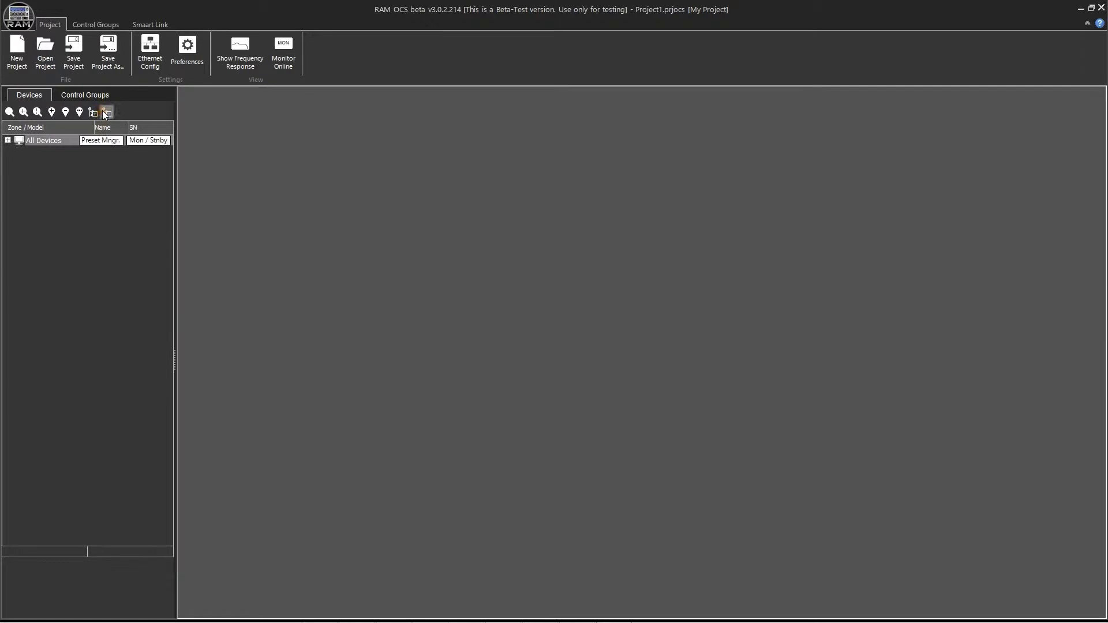
pyautogui.click(94, 113)
pyautogui.click(93, 113)
pyautogui.click(94, 113)
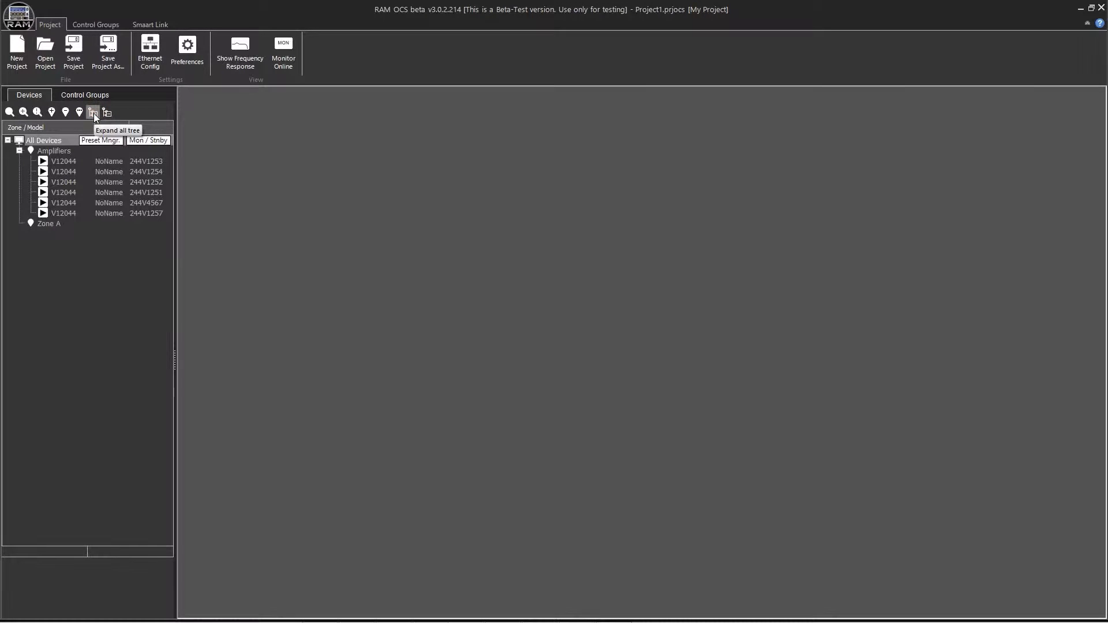
# - Show the first V12044 amplifier's device information and call up its Ethernet configuration
pyautogui.click(61, 161)
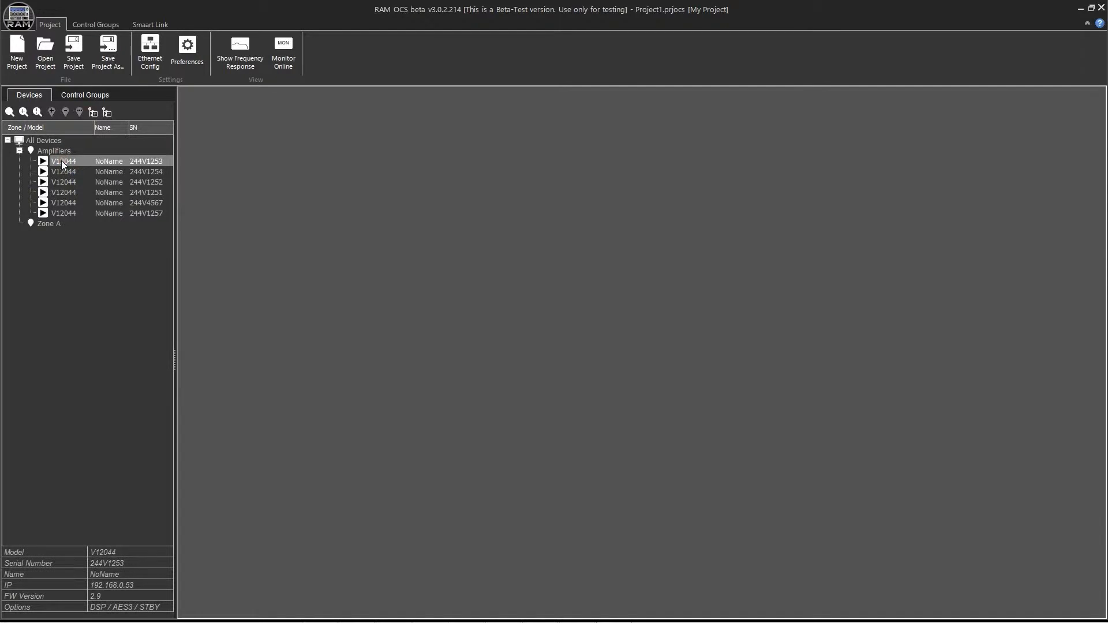
pyautogui.rightClick(61, 161)
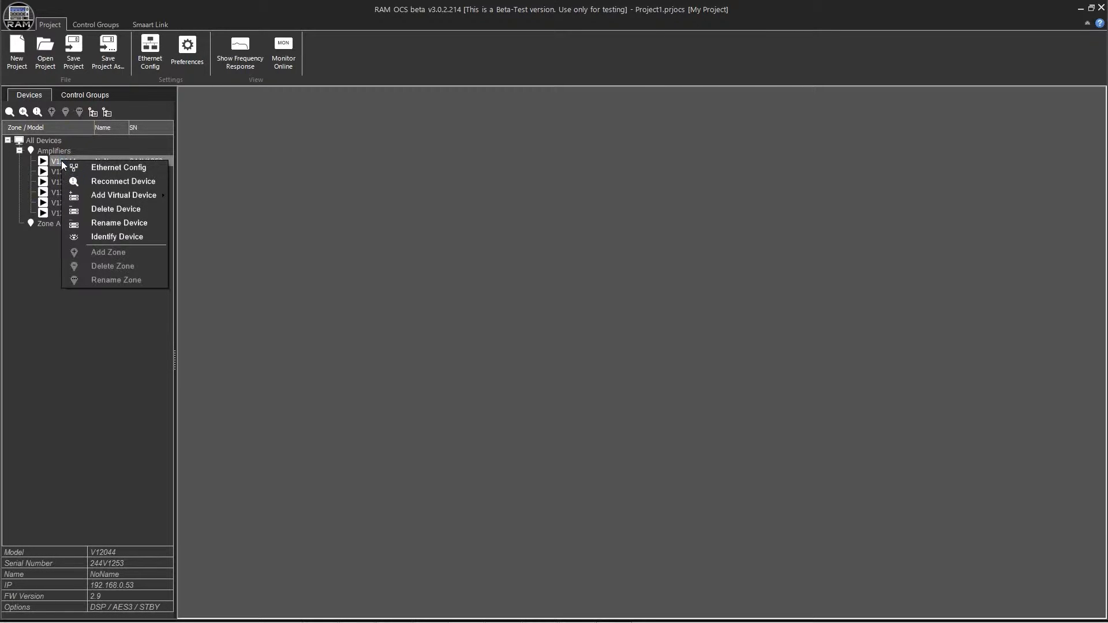
pyautogui.click(102, 172)
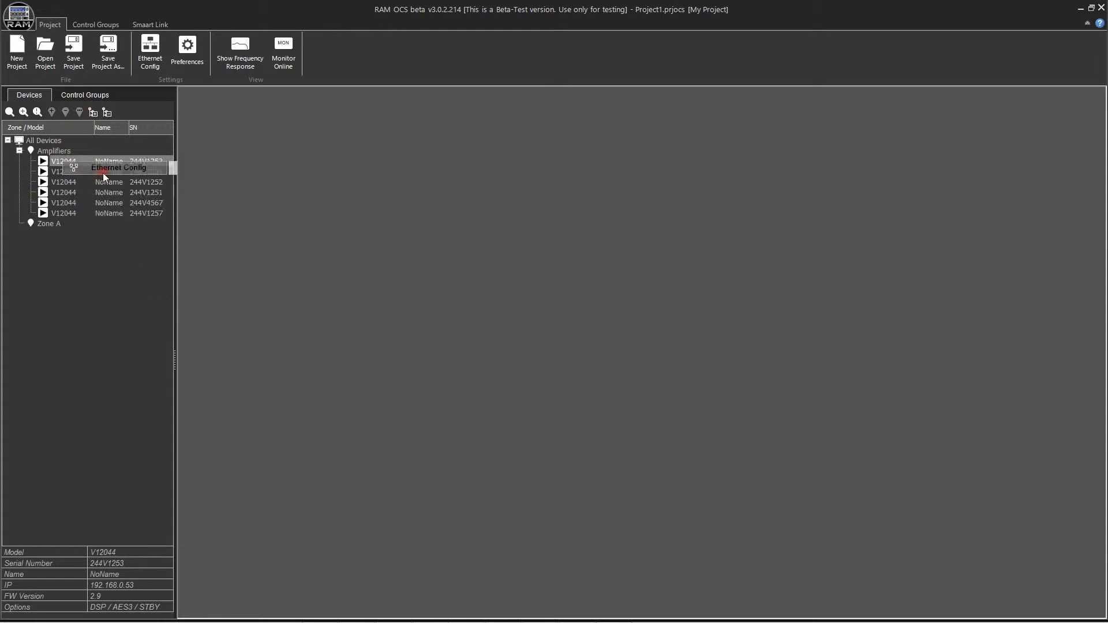
pyautogui.click(240, 150)
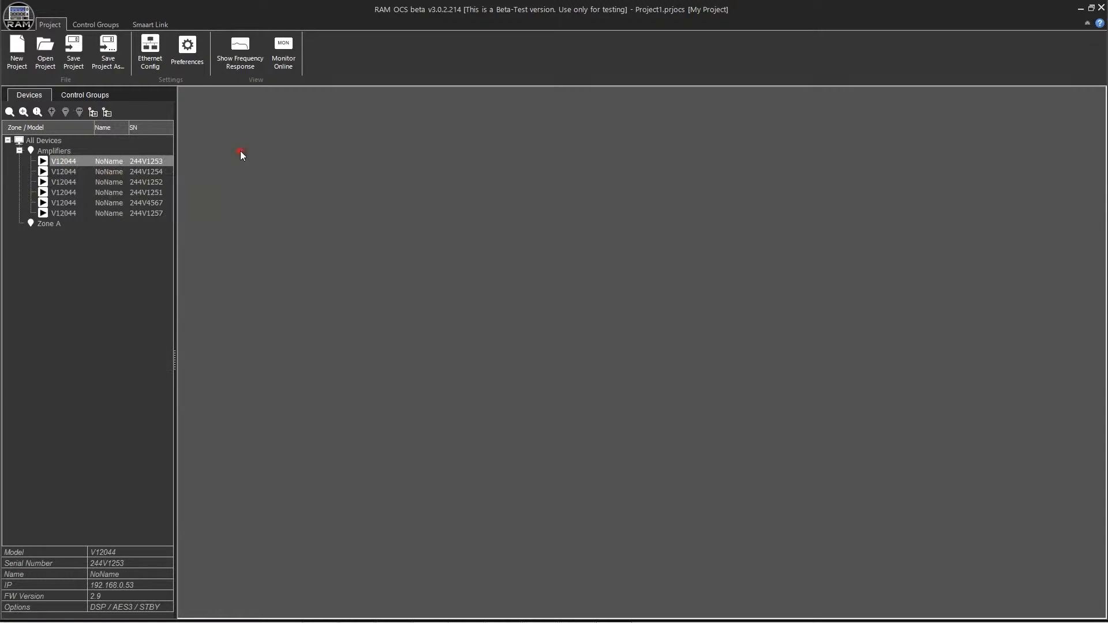
# - Check the virtual V Series models on offer and rename the first V12044 amplifier as Amp L 1
pyautogui.rightClick(76, 162)
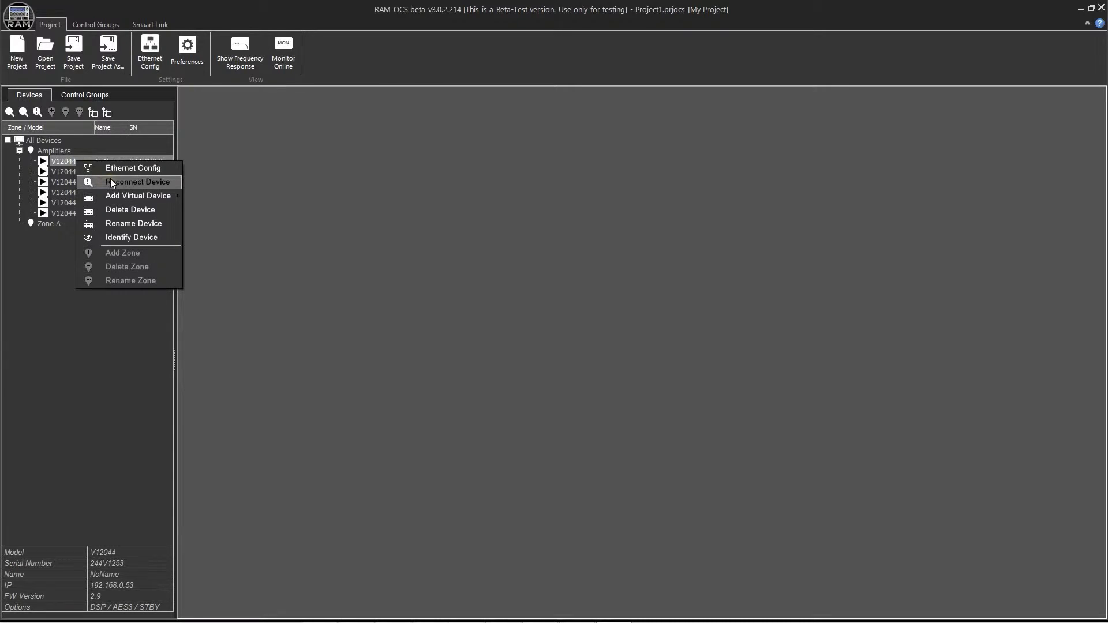
pyautogui.moveTo(137, 197)
pyautogui.moveTo(225, 202)
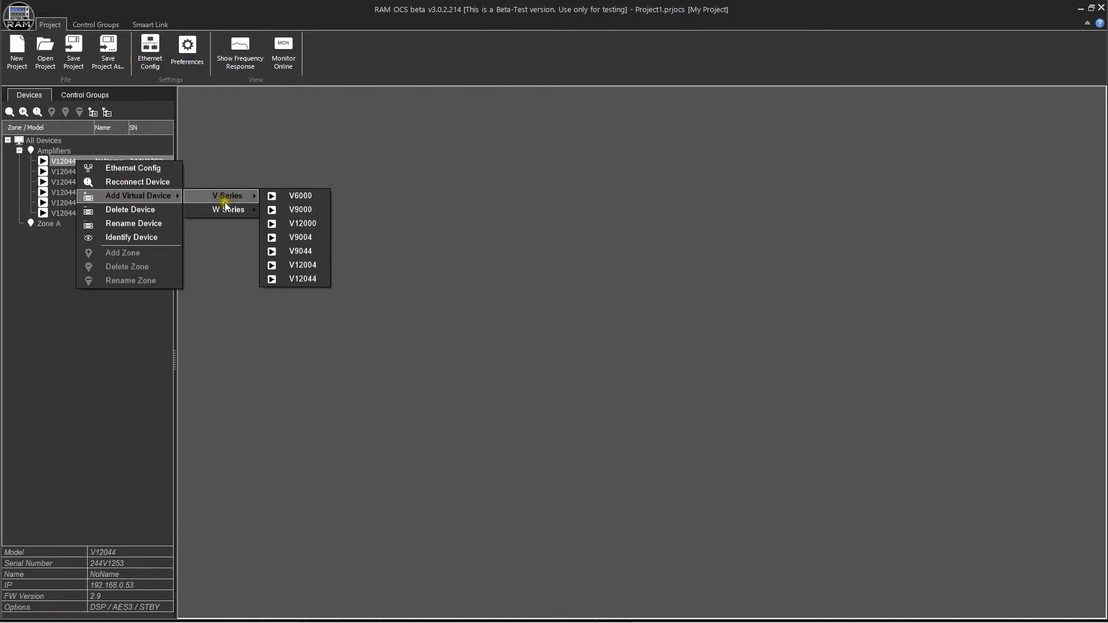
pyautogui.click(157, 223)
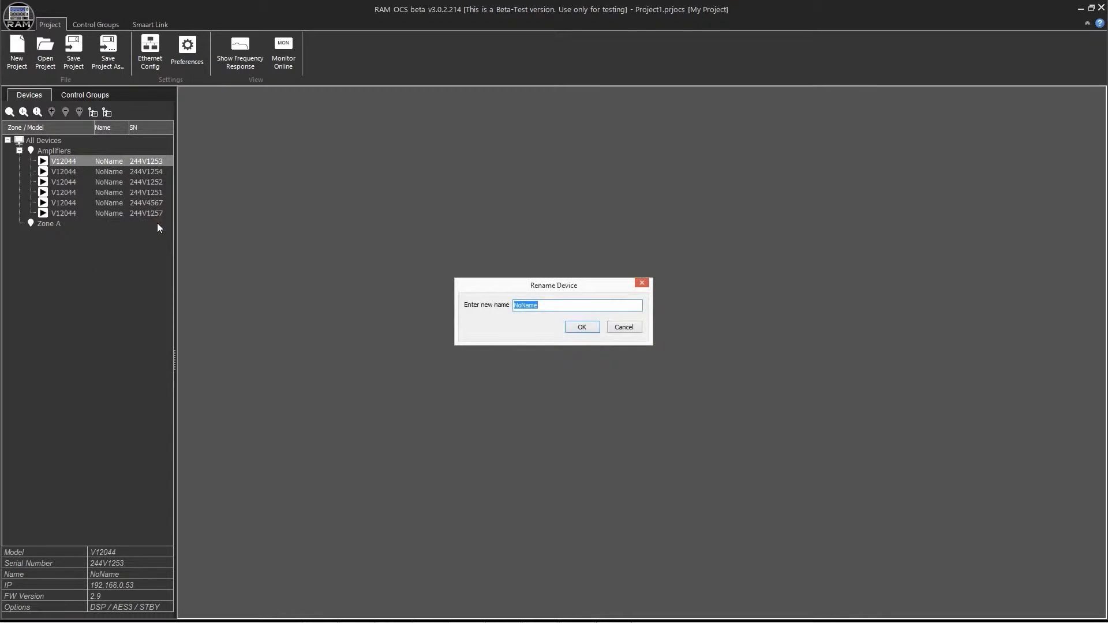
pyautogui.write('Amp L 1')
pyautogui.click(582, 327)
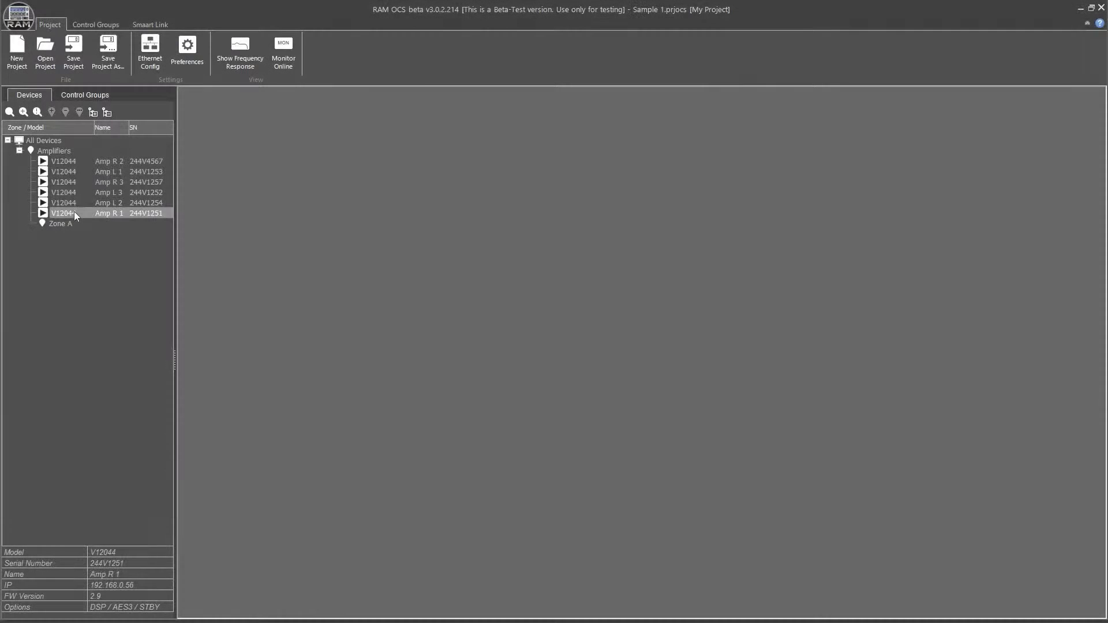
# - Run the Identify Device command on the Amp R 1 amplifier
pyautogui.rightClick(74, 212)
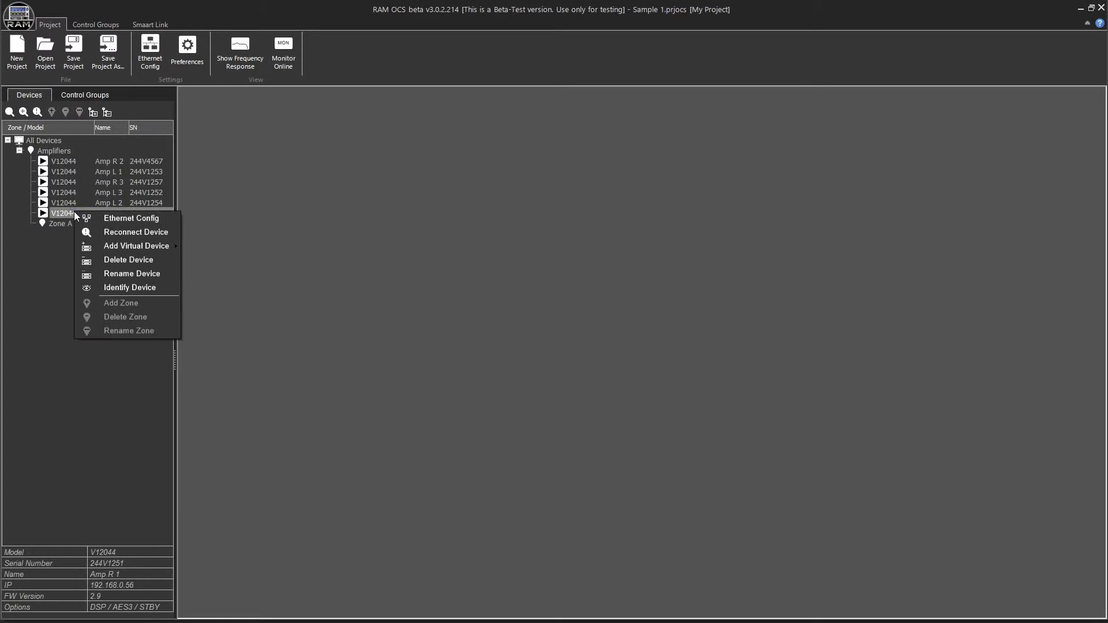
pyautogui.click(119, 286)
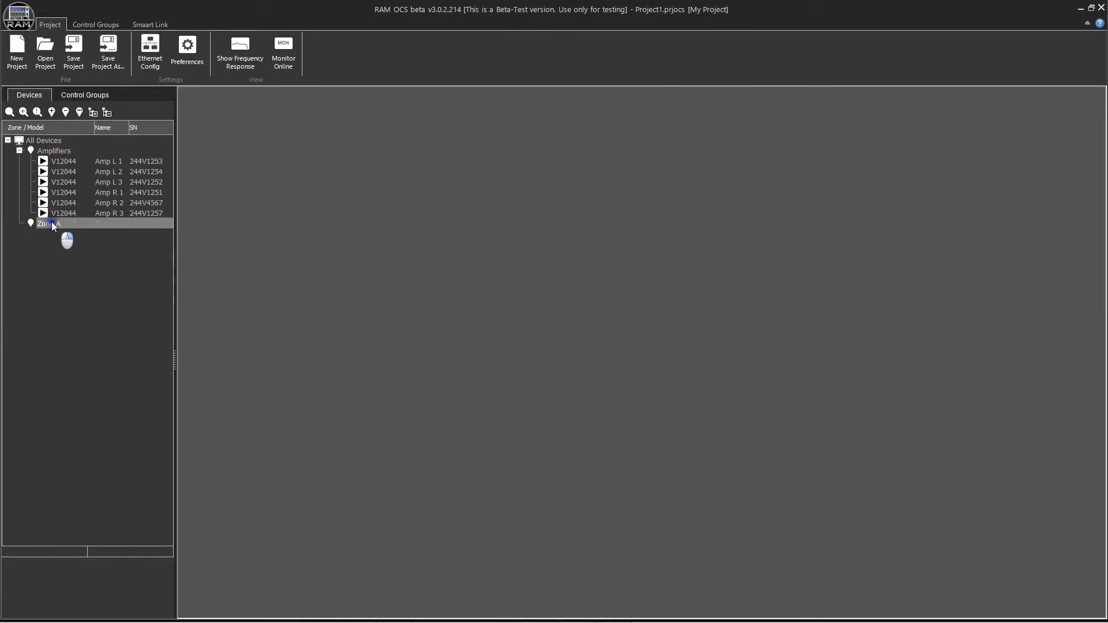
# - Add a nested zone named "Zon e 1" inside Zone A
pyautogui.rightClick(51, 221)
pyautogui.click(107, 312)
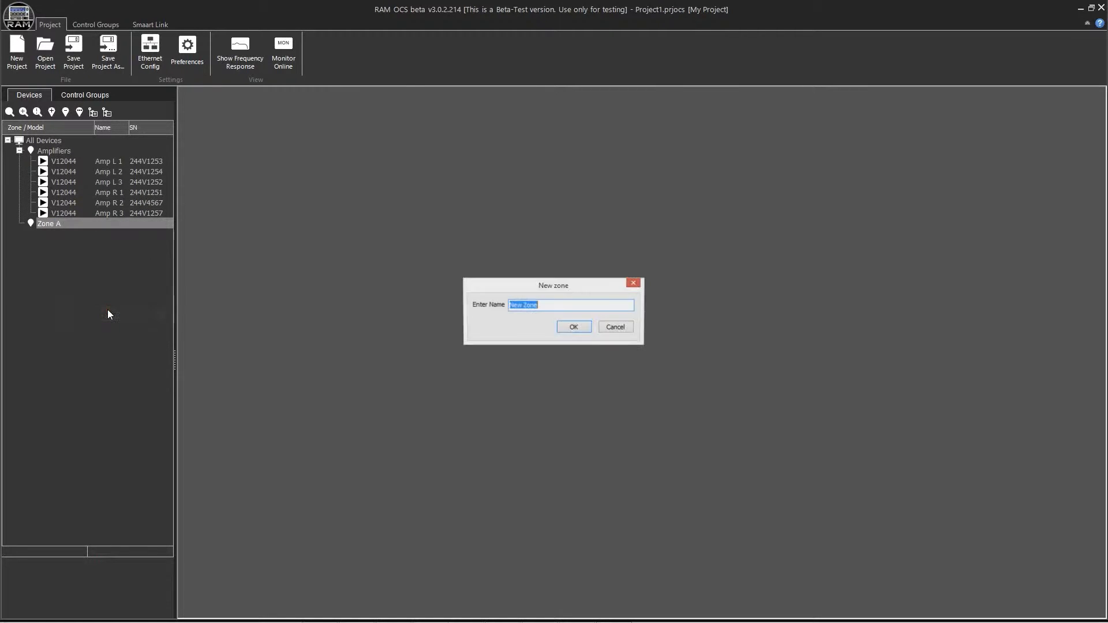
pyautogui.write('Zon e 1')
pyautogui.press('Return')
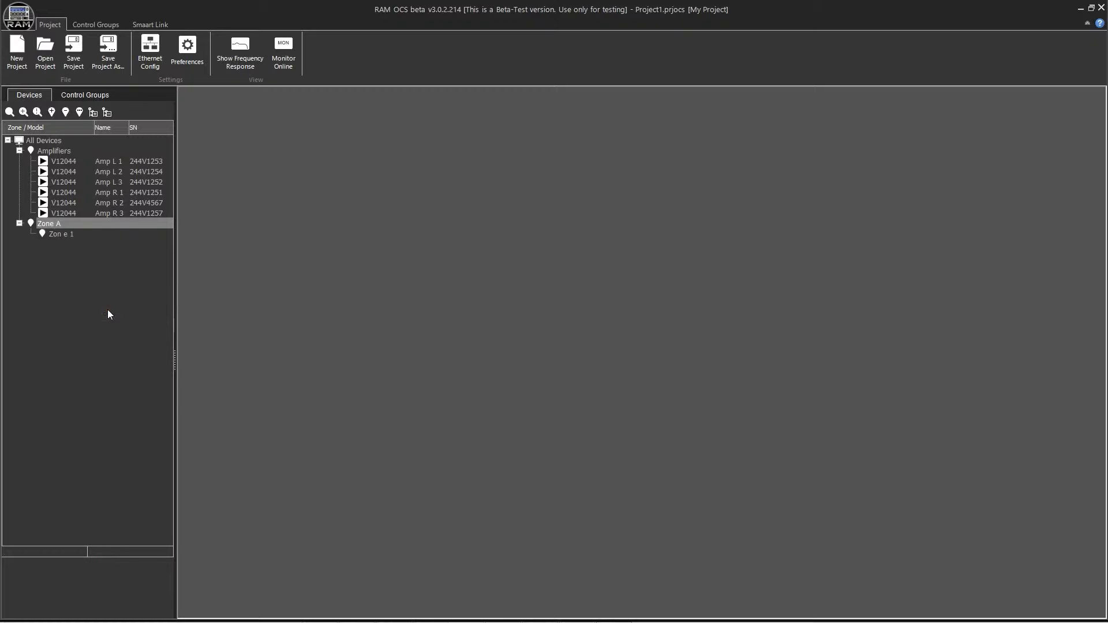
# - Delete Zone A and its nested zone from the device tree
pyautogui.rightClick(63, 241)
pyautogui.click(126, 344)
pyautogui.click(583, 333)
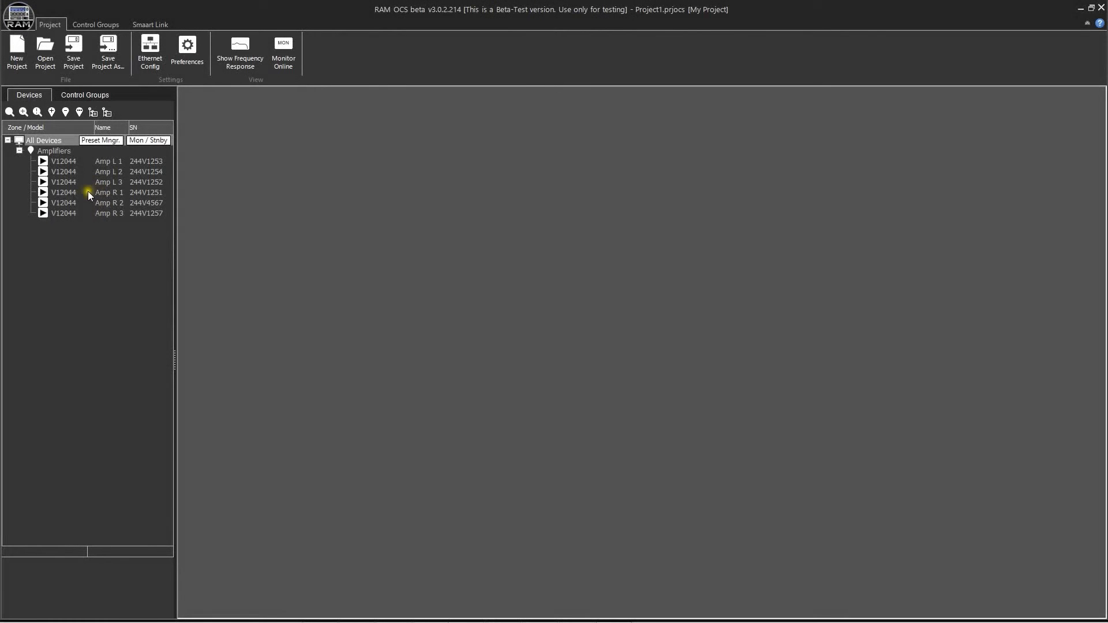
# - Try the preset manager and monitor/standby controls for All Devices
pyautogui.click(44, 141)
pyautogui.click(90, 141)
pyautogui.click(152, 142)
# - Add a zone named Zone L under All Devices and move Amp L 1, Amp L 2 and Amp L 3 into it
pyautogui.click(52, 112)
pyautogui.write('Zone L')
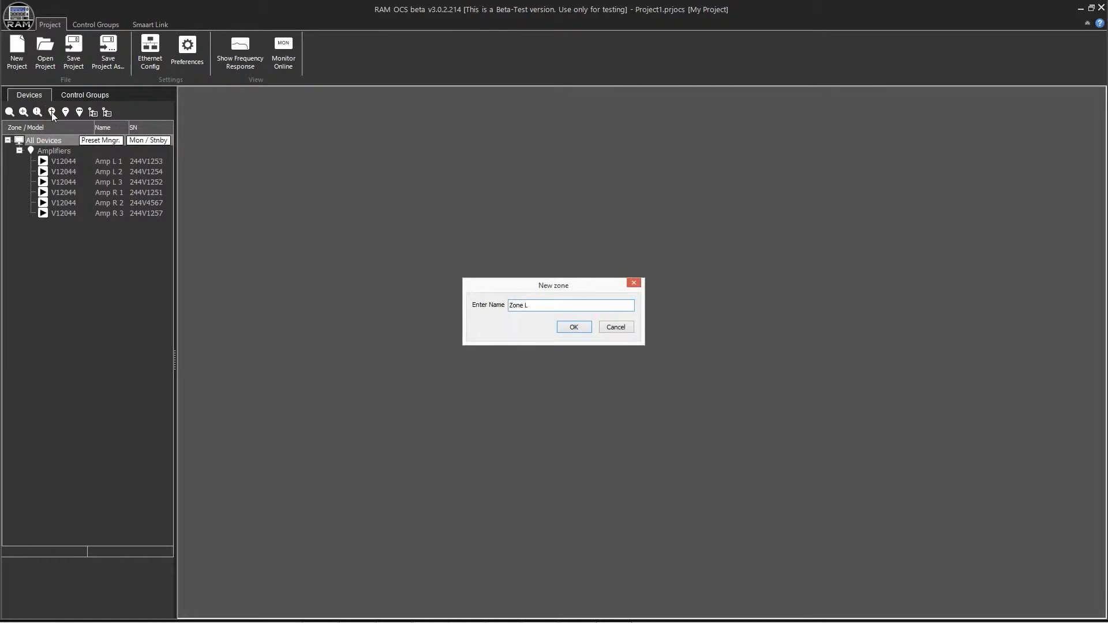
pyautogui.press('Return')
pyautogui.click(61, 162)
pyautogui.moveTo(64, 162); pyautogui.dragTo(41, 222)
pyautogui.moveTo(73, 161); pyautogui.dragTo(58, 202)
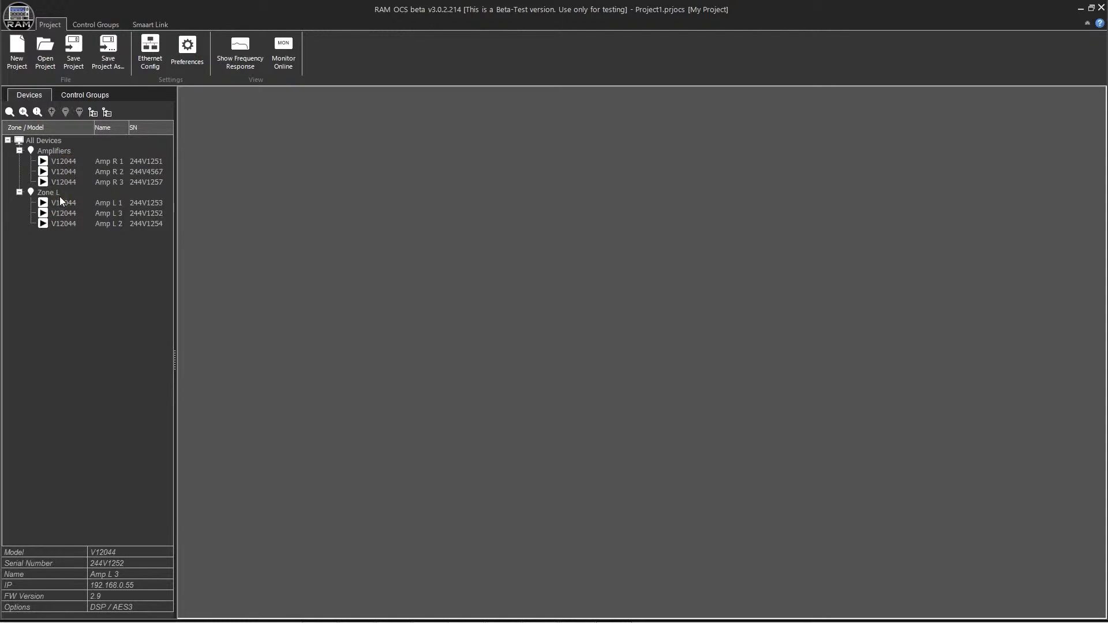
# - Nest a zone named Zone L 1 inside Zone L and move Amp L 2 into it
pyautogui.click(56, 194)
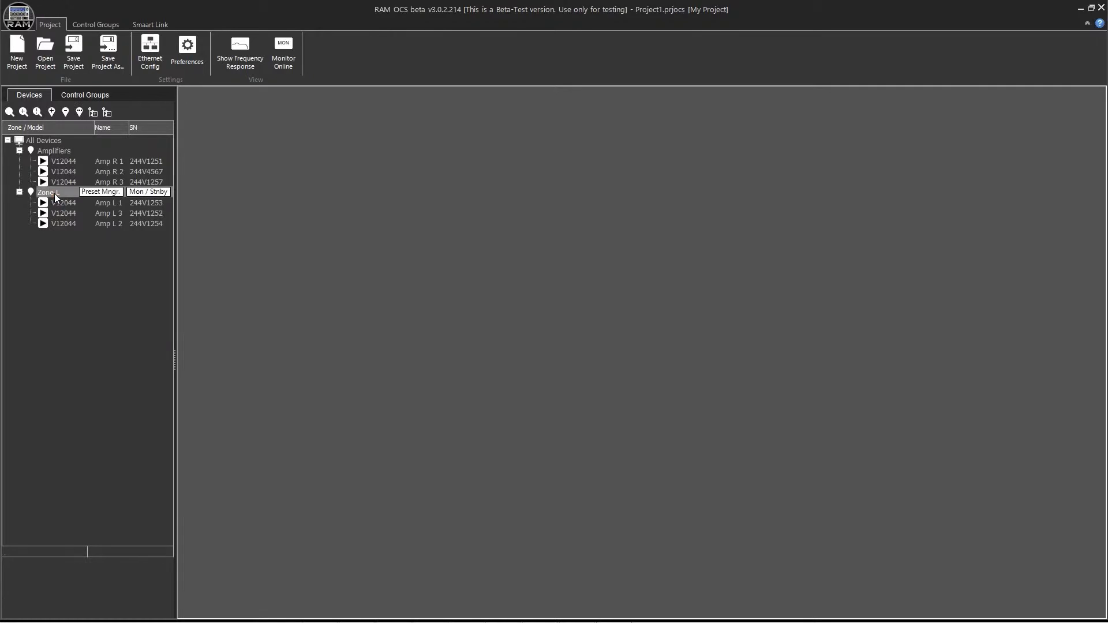
pyautogui.rightClick(55, 191)
pyautogui.click(101, 283)
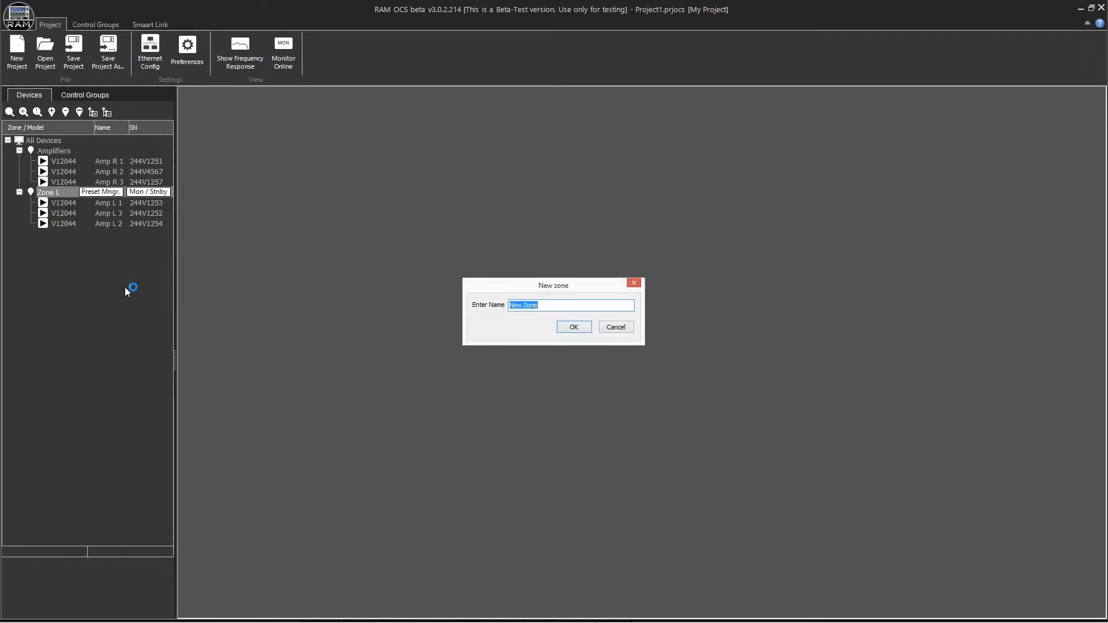
pyautogui.write('Z')
pyautogui.write('Zone ')
pyautogui.write('L 1')
pyautogui.press('Return')
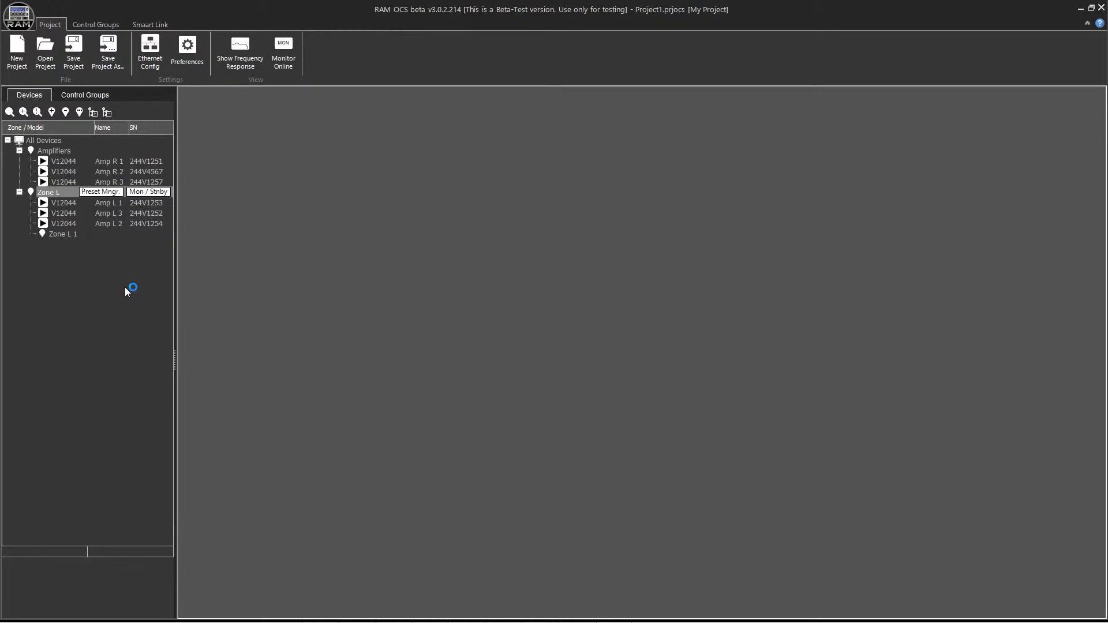
pyautogui.moveTo(68, 223); pyautogui.dragTo(61, 234)
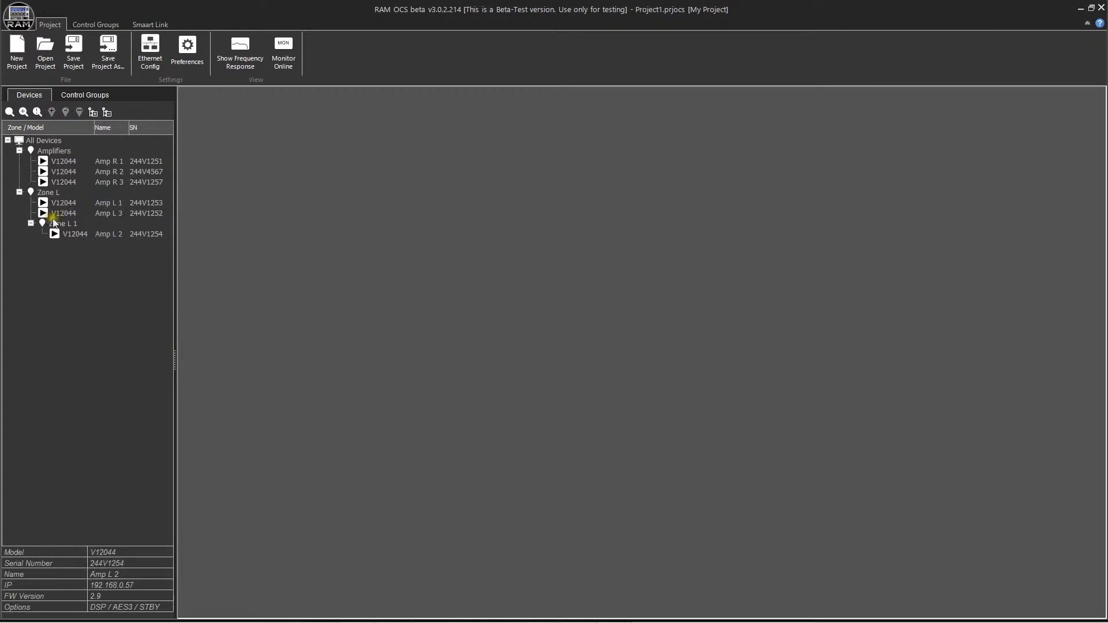
# - Add a zone named Zone R under All Devices and move Amp R 1, Amp R 2 and Amp R 3 into it
pyautogui.click(51, 136)
pyautogui.click(52, 112)
pyautogui.write('Zone R')
pyautogui.press('Return')
pyautogui.moveTo(67, 159); pyautogui.dragTo(61, 244)
pyautogui.moveTo(69, 159); pyautogui.dragTo(58, 222)
# - Delete the emptied Amplifiers zone
pyautogui.rightClick(55, 147)
pyautogui.click(103, 250)
pyautogui.click(589, 333)
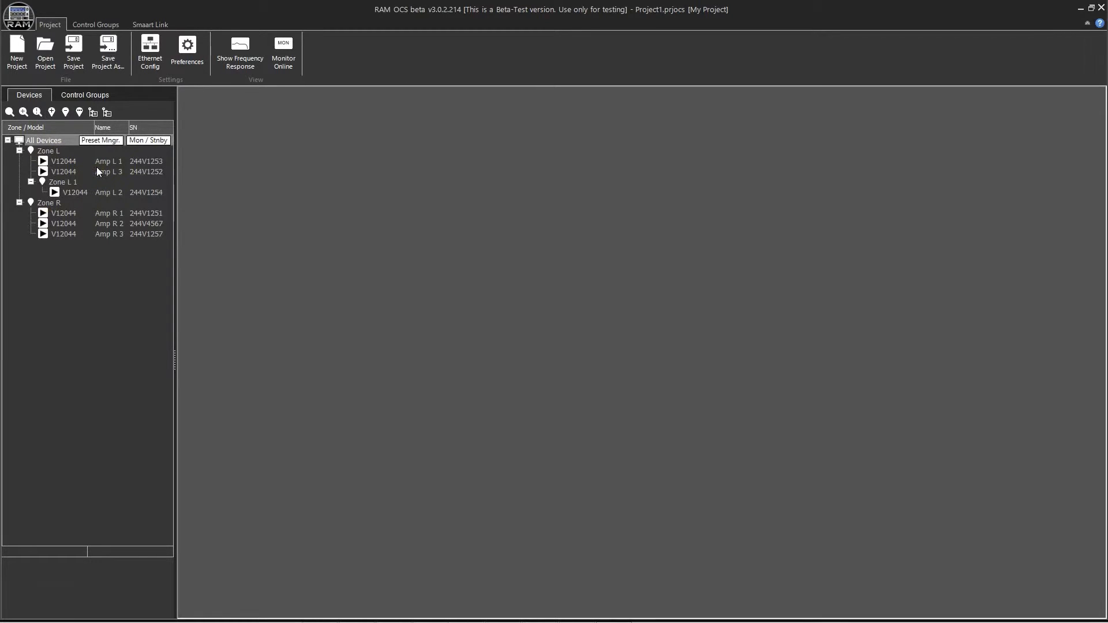
# - Compare the preset and monitor controls offered for Zone L, Zone L 1 and Zone R, and open the Preset Manager for Zone R
pyautogui.click(77, 157)
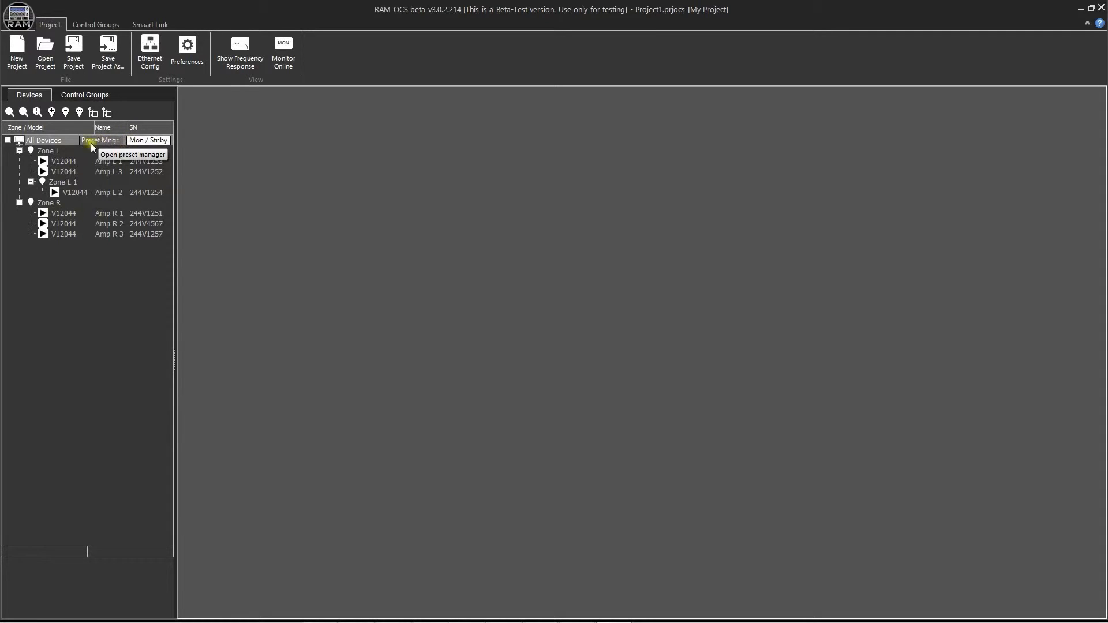
pyautogui.click(54, 152)
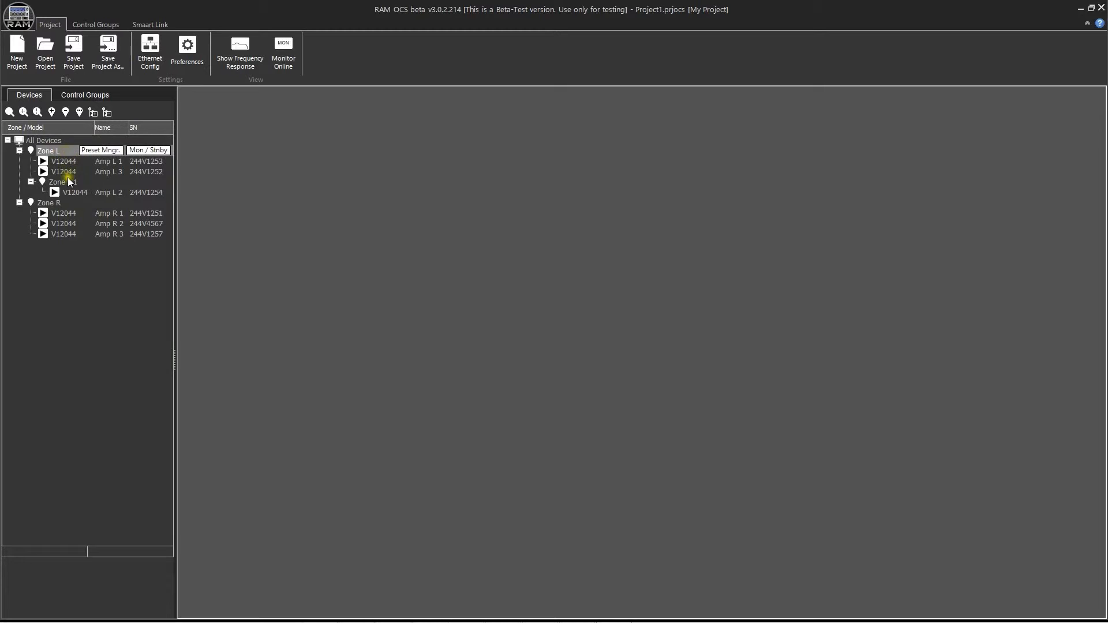
pyautogui.click(71, 183)
pyautogui.click(62, 201)
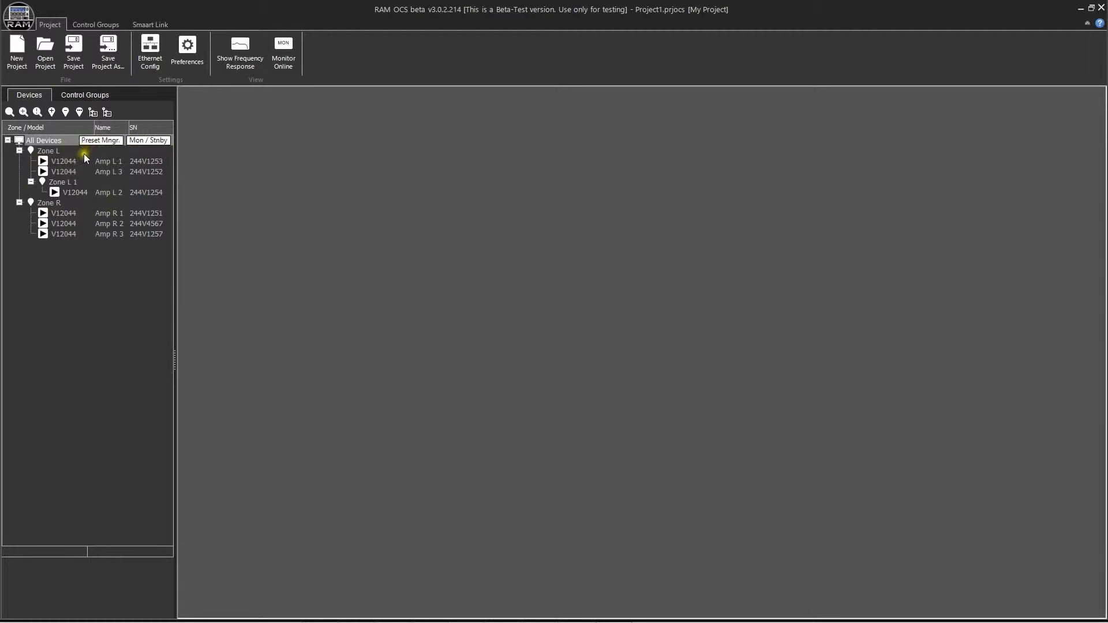
pyautogui.click(66, 152)
pyautogui.click(71, 182)
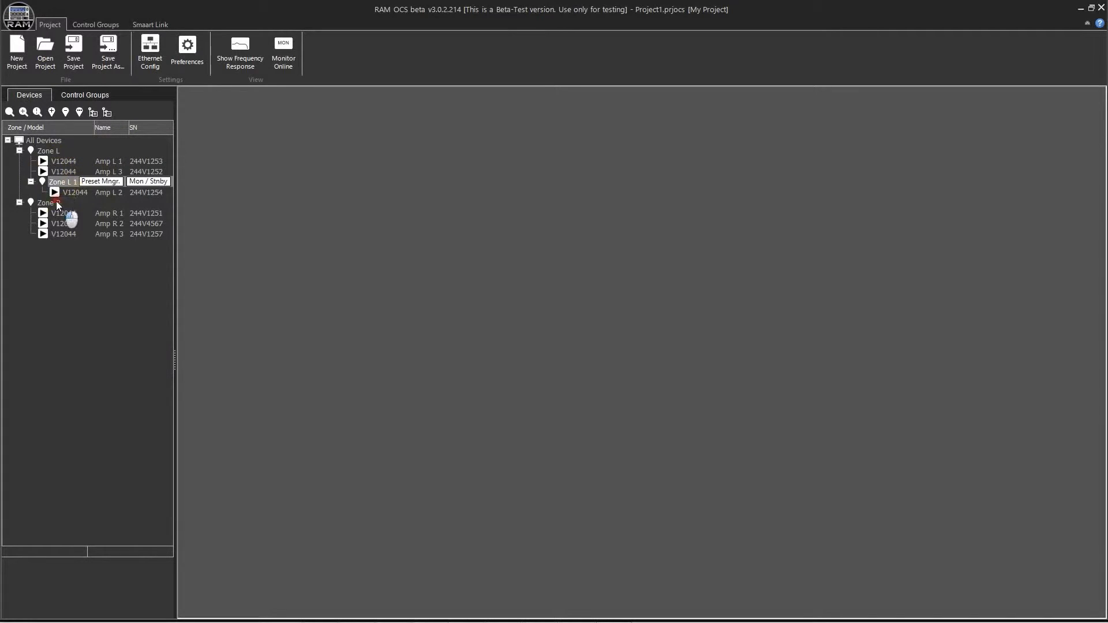
pyautogui.click(57, 202)
pyautogui.click(105, 201)
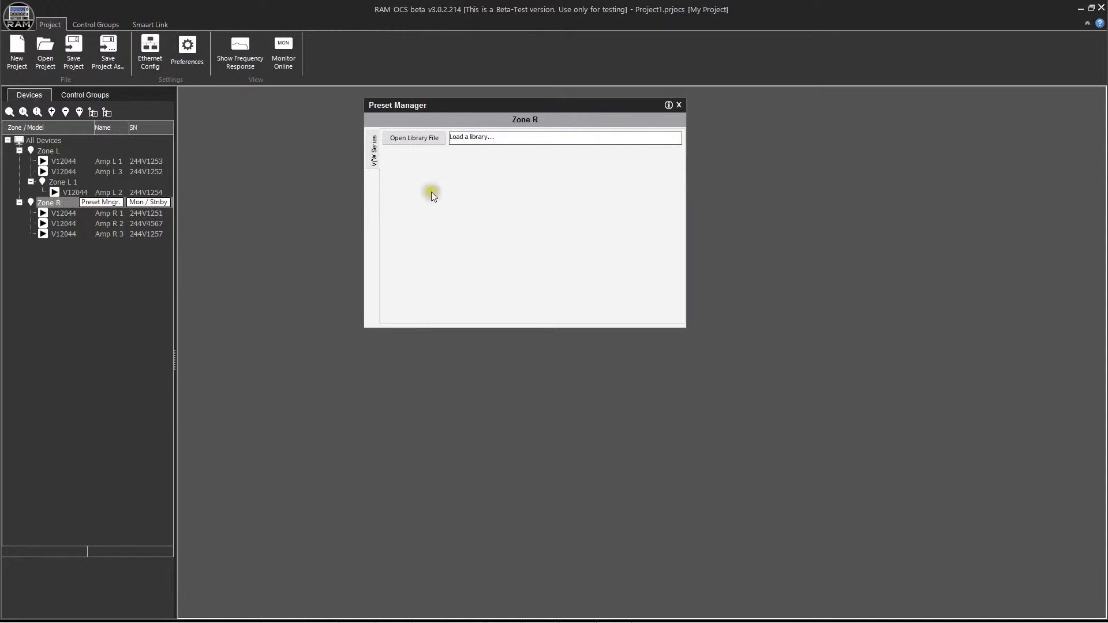
# - Load the Stadium.alibocs library into the Zone R Preset Manager and send it to the whole zone
pyautogui.click(424, 140)
pyautogui.doubleClick(670, 301)
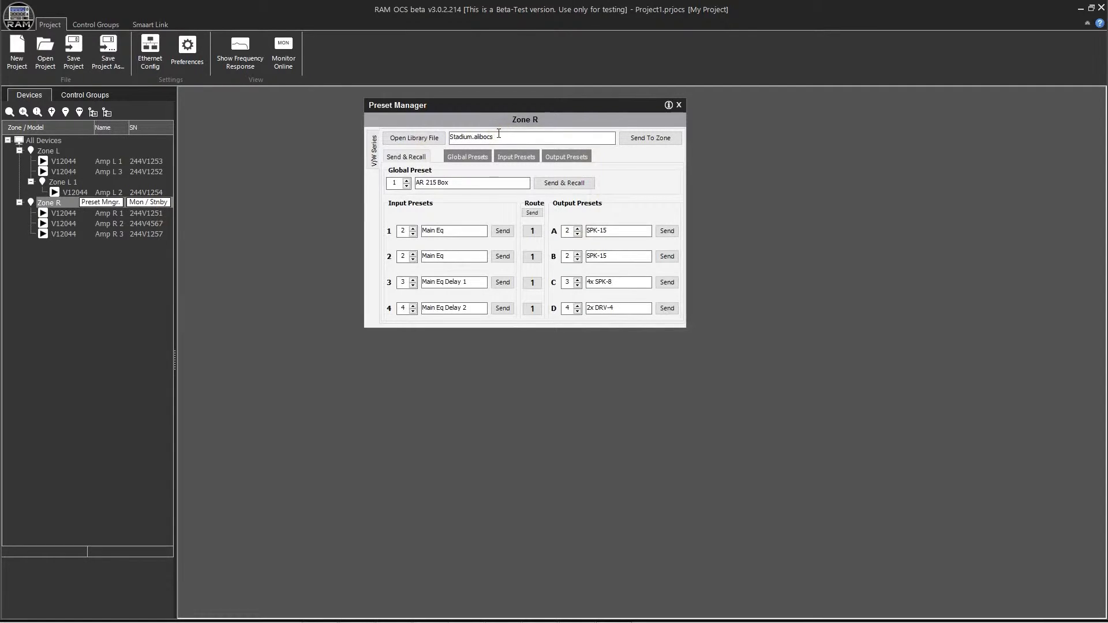
pyautogui.click(651, 139)
# - Choose a different preset for output D, send it to Zone R, and try the first output's routing control
pyautogui.click(578, 311)
pyautogui.click(662, 310)
pyautogui.click(668, 310)
pyautogui.click(552, 247)
pyautogui.click(533, 232)
pyautogui.click(501, 205)
# - Set the Zone R global preset to number 8, Flat +12, and send and recall it
pyautogui.click(407, 180)
pyautogui.click(407, 181)
pyautogui.click(407, 181)
pyautogui.click(407, 180)
pyautogui.click(406, 180)
pyautogui.click(407, 180)
pyautogui.click(407, 181)
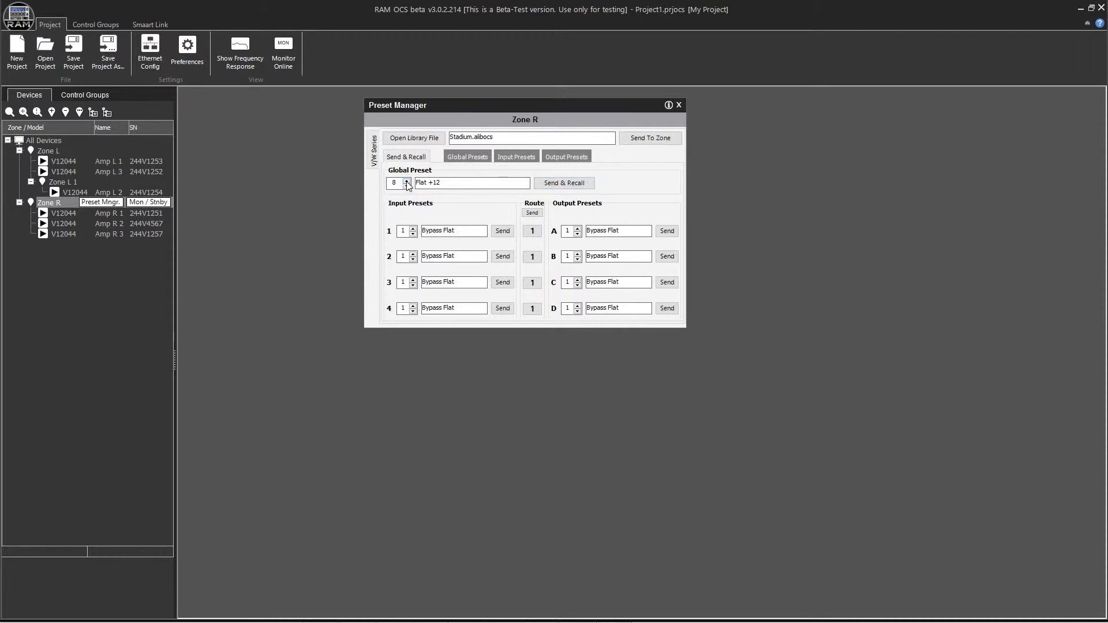
pyautogui.click(564, 187)
# - Review the global, input and output preset lists, and send output preset SPK-15 to Zone R's outputs
pyautogui.click(466, 155)
pyautogui.click(519, 157)
pyautogui.click(567, 156)
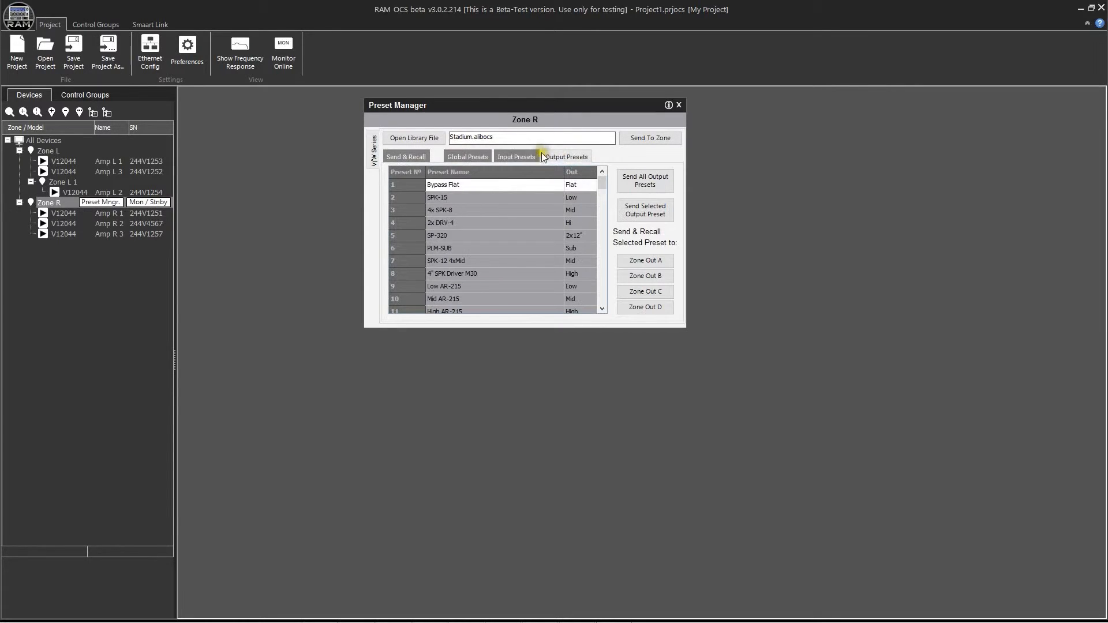
pyautogui.click(473, 156)
pyautogui.click(567, 156)
pyautogui.click(501, 197)
pyautogui.click(645, 210)
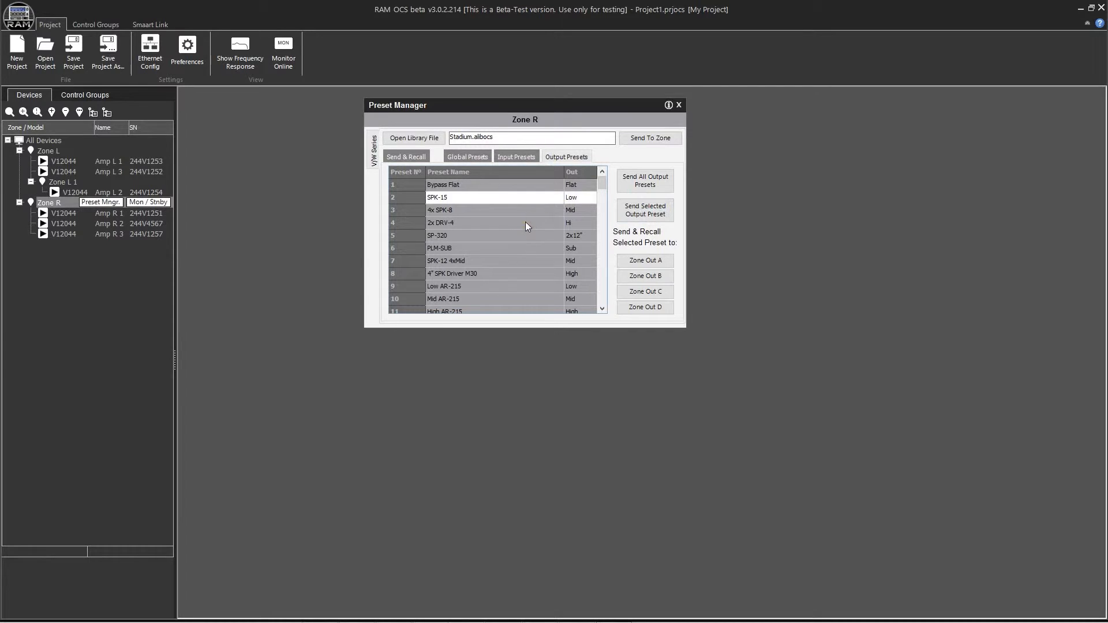
pyautogui.click(630, 219)
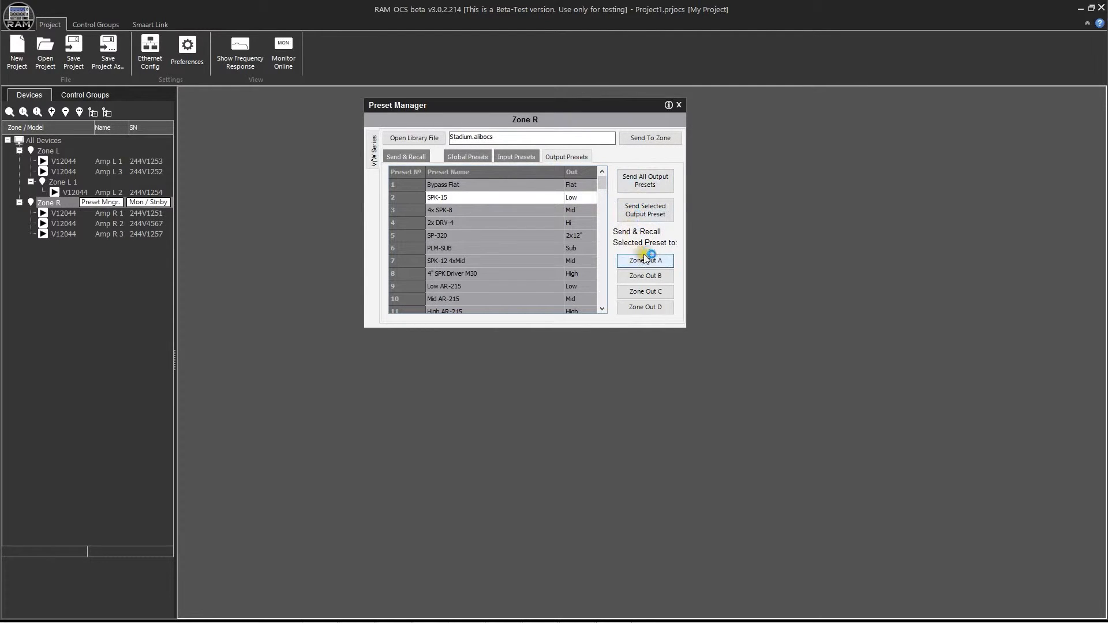
pyautogui.click(646, 307)
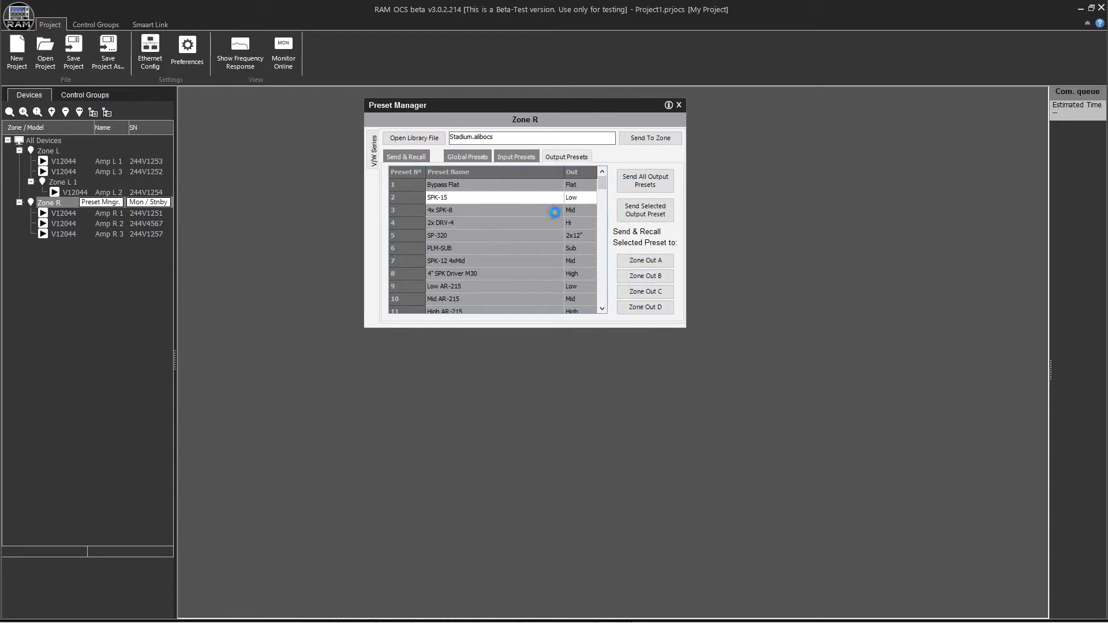
# - Send and recall global preset 4, AR 215 Box, on Zone R, and return to the send and recall overview
pyautogui.click(482, 158)
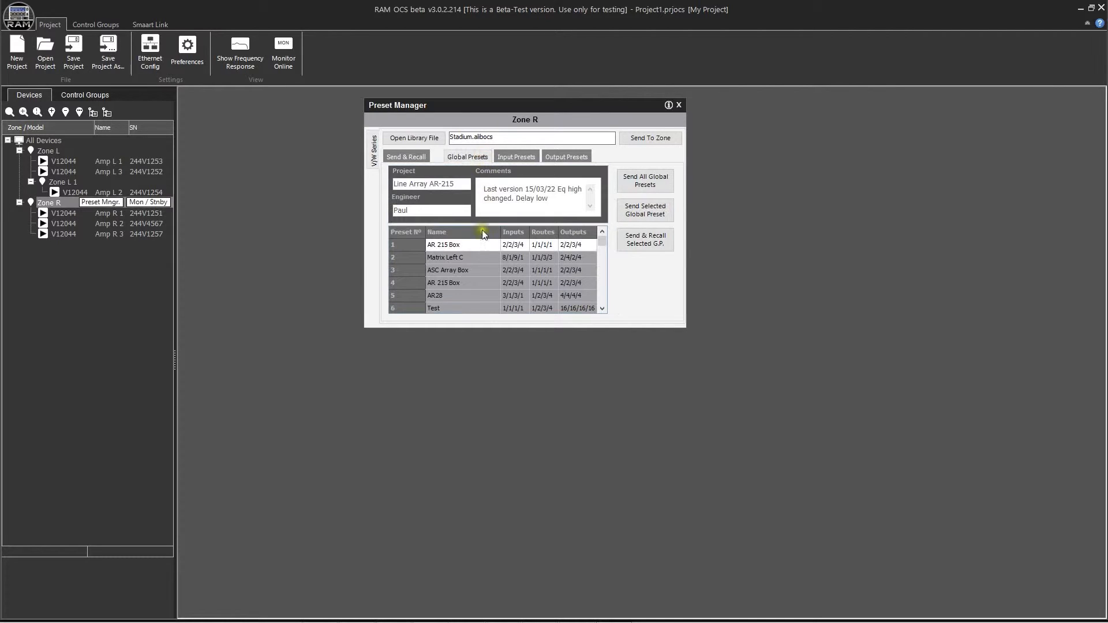
pyautogui.click(475, 281)
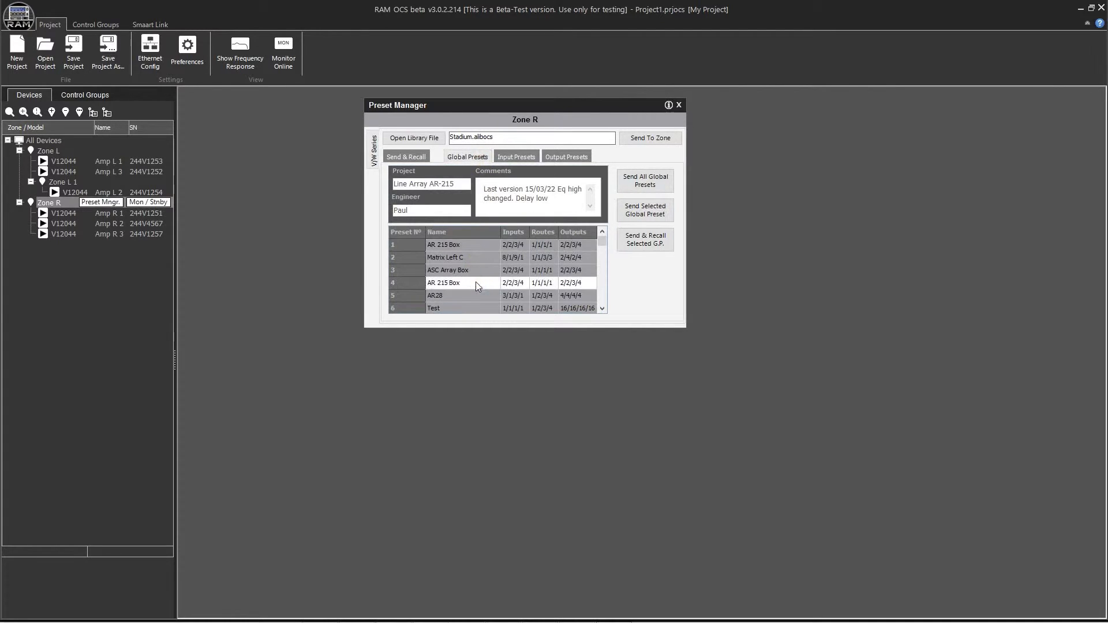
pyautogui.click(648, 242)
pyautogui.click(420, 158)
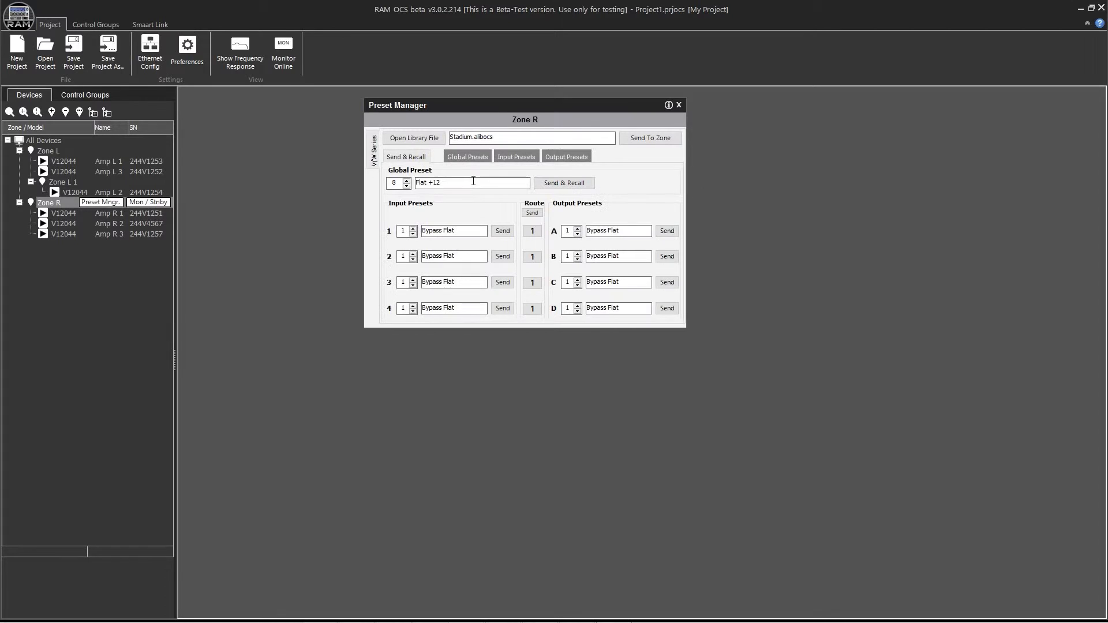
# - Open Amp R 1's library window below the Preset Manager and load a library file from disk into it
pyautogui.click(67, 214)
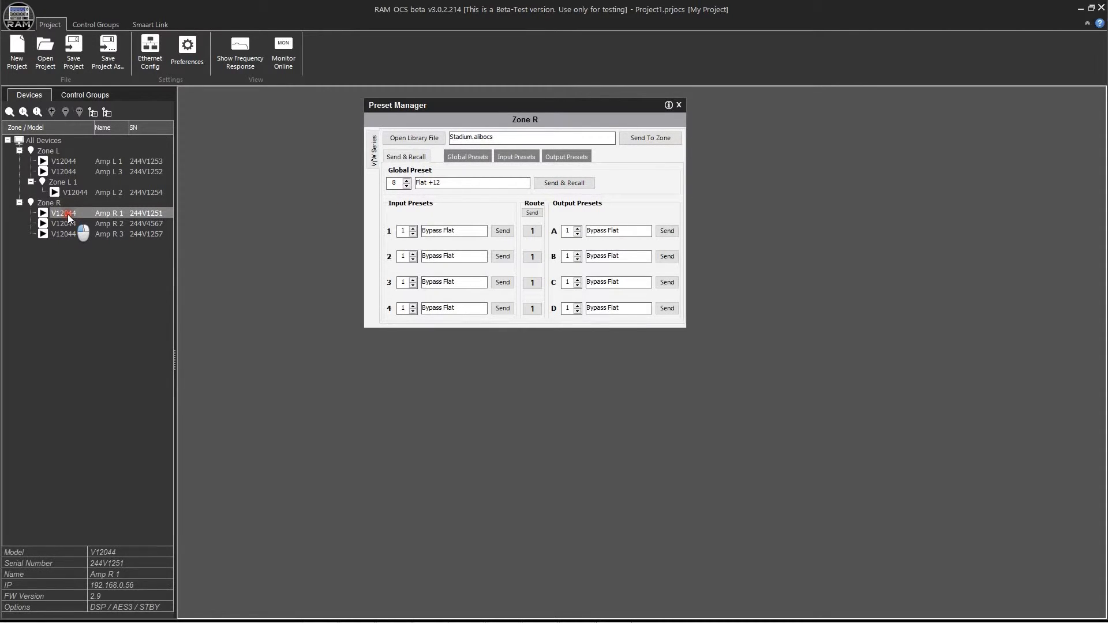
pyautogui.doubleClick(68, 215)
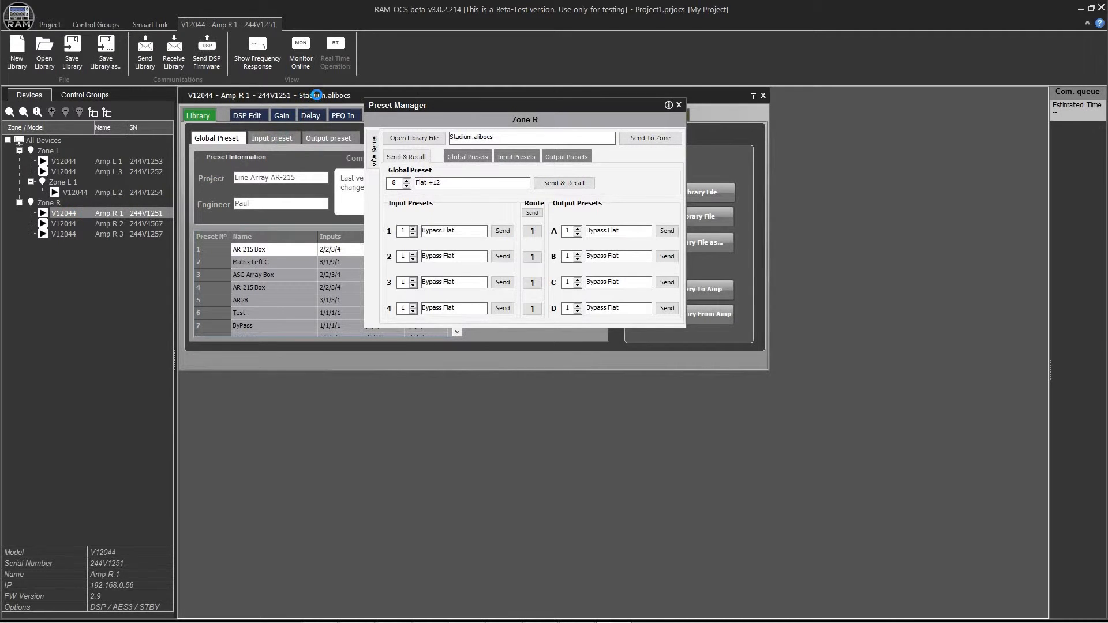
pyautogui.moveTo(320, 98); pyautogui.dragTo(362, 347)
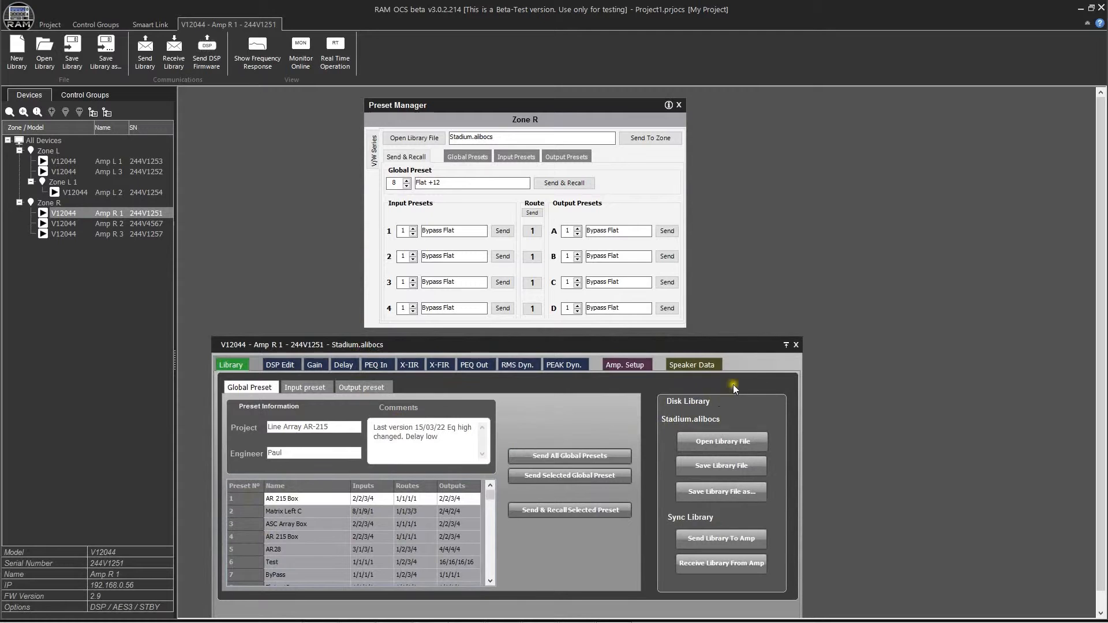
pyautogui.click(729, 441)
pyautogui.doubleClick(686, 368)
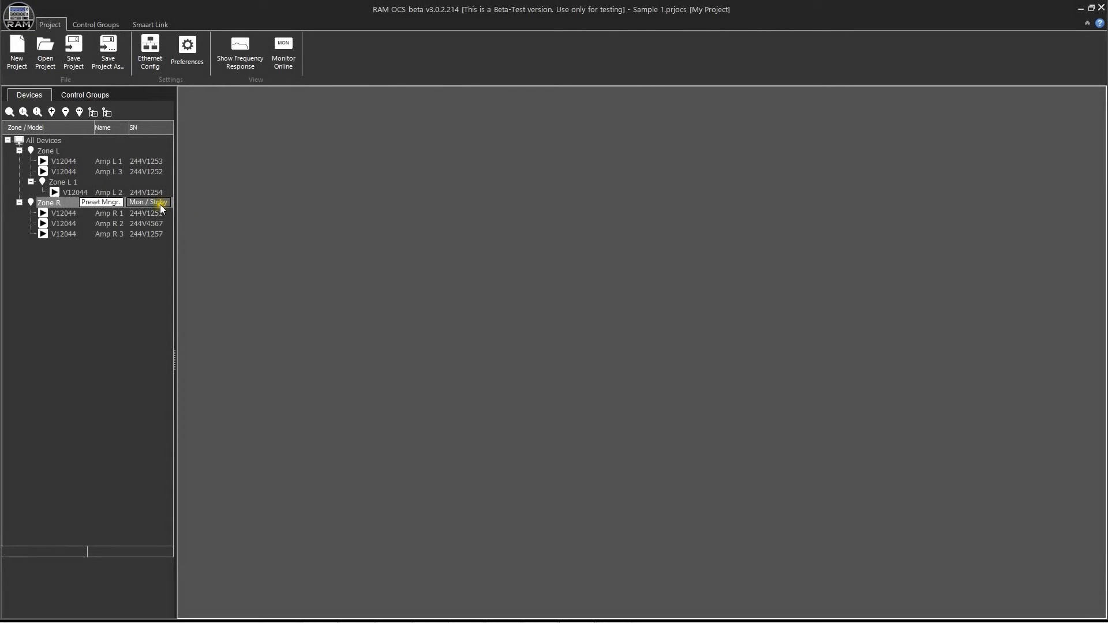
# - Open the Monitor/Standby window for Zone R and set its power control to a 2 s delay for 3 devices
pyautogui.click(155, 205)
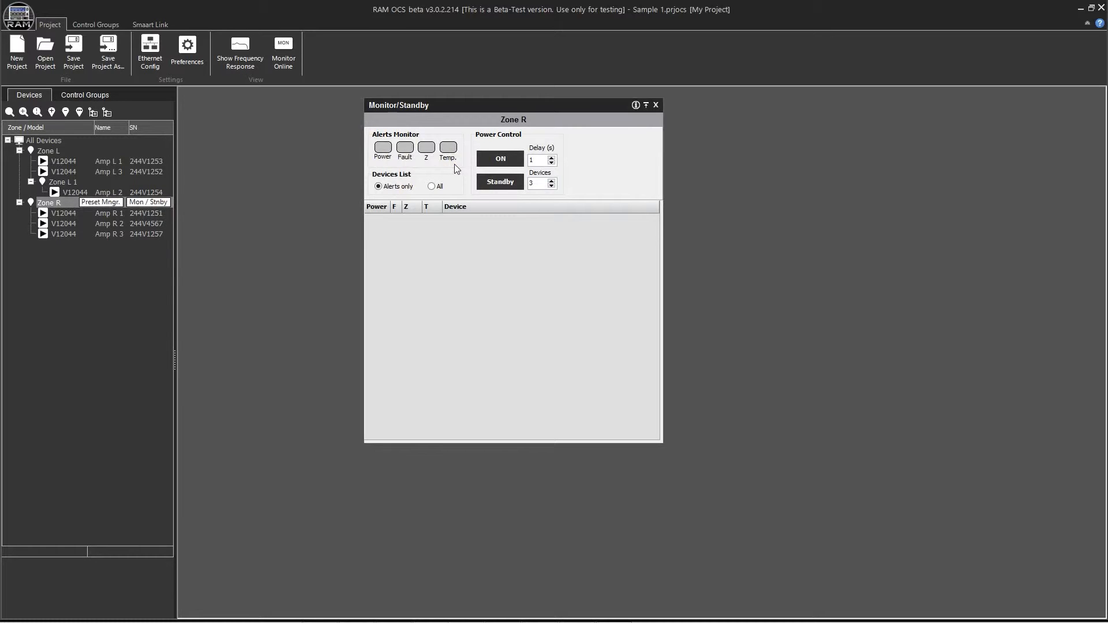
pyautogui.click(485, 154)
pyautogui.click(511, 160)
pyautogui.click(516, 161)
pyautogui.click(543, 184)
pyautogui.moveTo(543, 184); pyautogui.dragTo(530, 184)
pyautogui.click(552, 180)
pyautogui.click(552, 180)
pyautogui.click(552, 160)
# - Test Zone R's power control by putting all its devices in standby and powering them back on
pyautogui.click(502, 159)
pyautogui.click(499, 182)
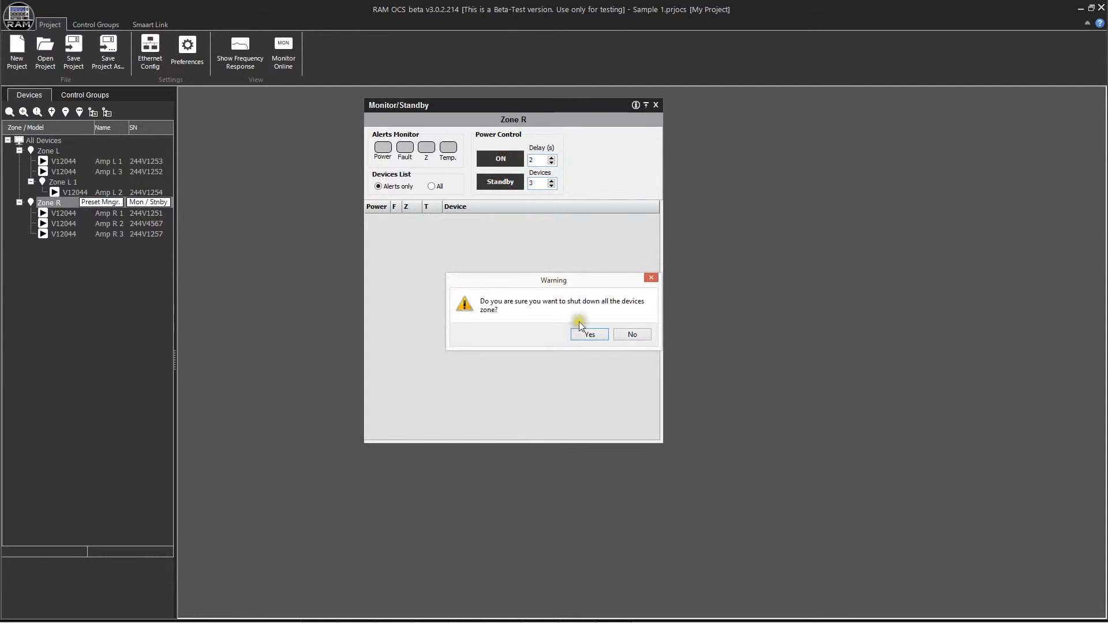
pyautogui.click(590, 334)
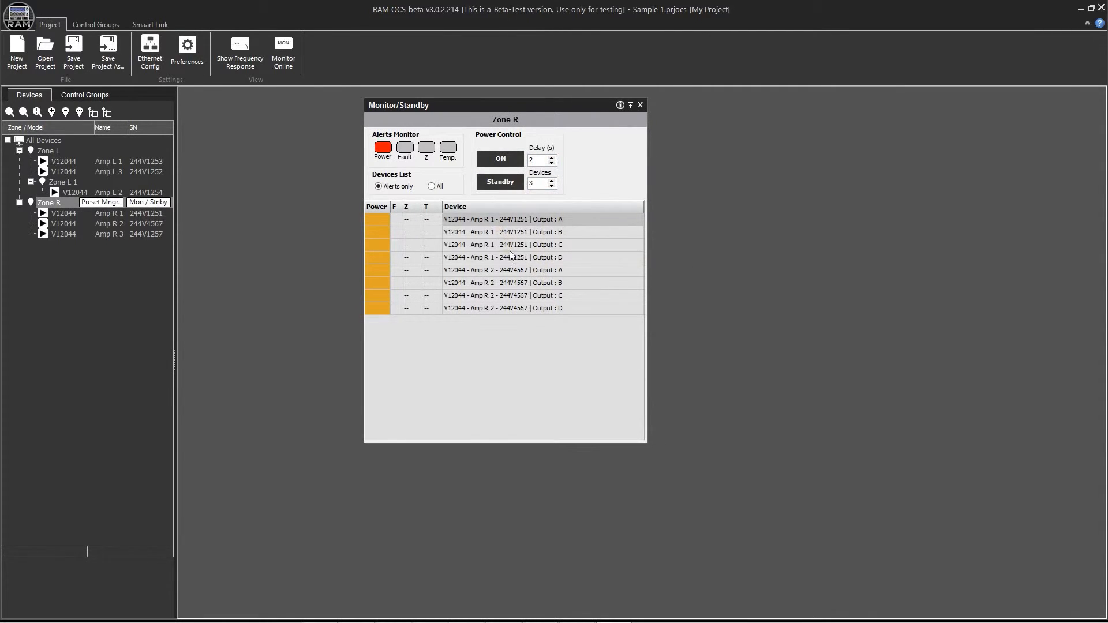
pyautogui.click(503, 162)
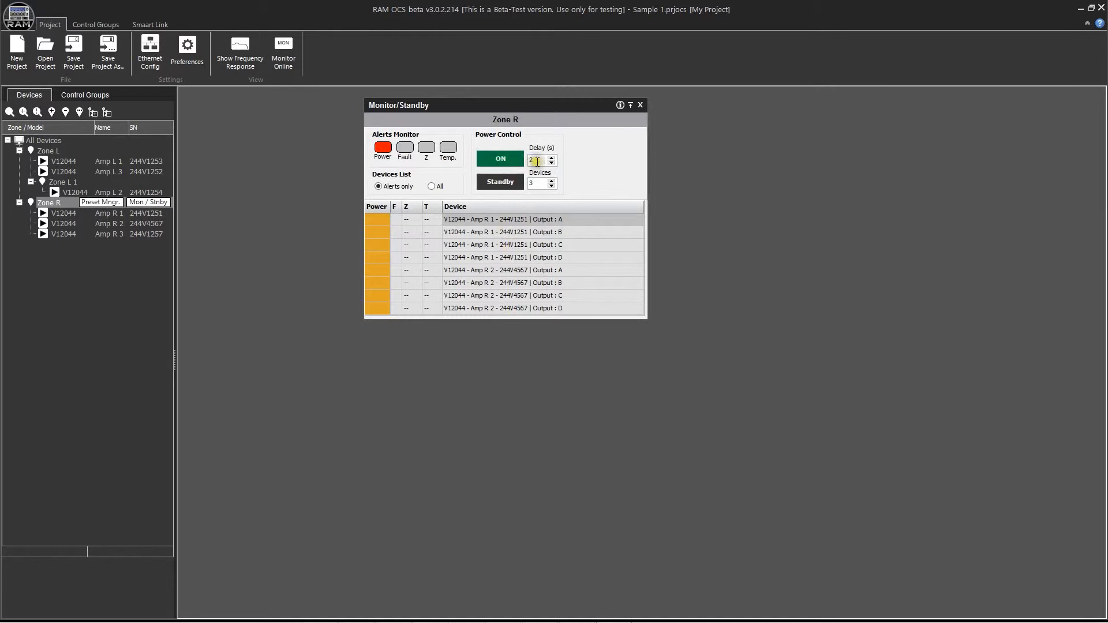
pyautogui.click(508, 160)
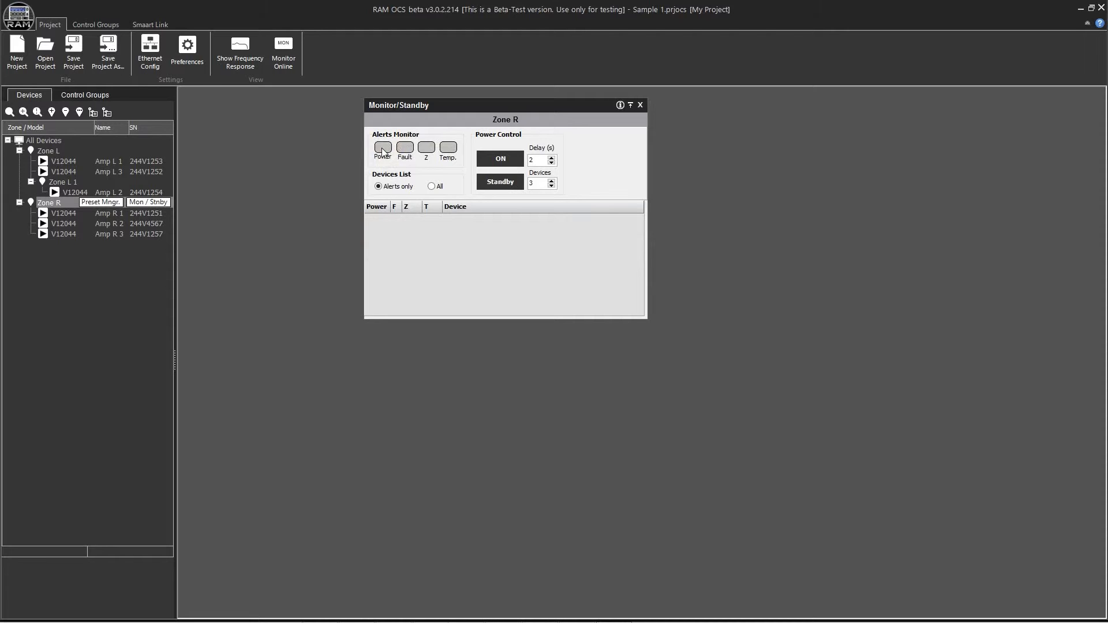
# - List all Zone R devices, enlarge the monitor window to fit more outputs, and switch back to alerts only
pyautogui.click(433, 187)
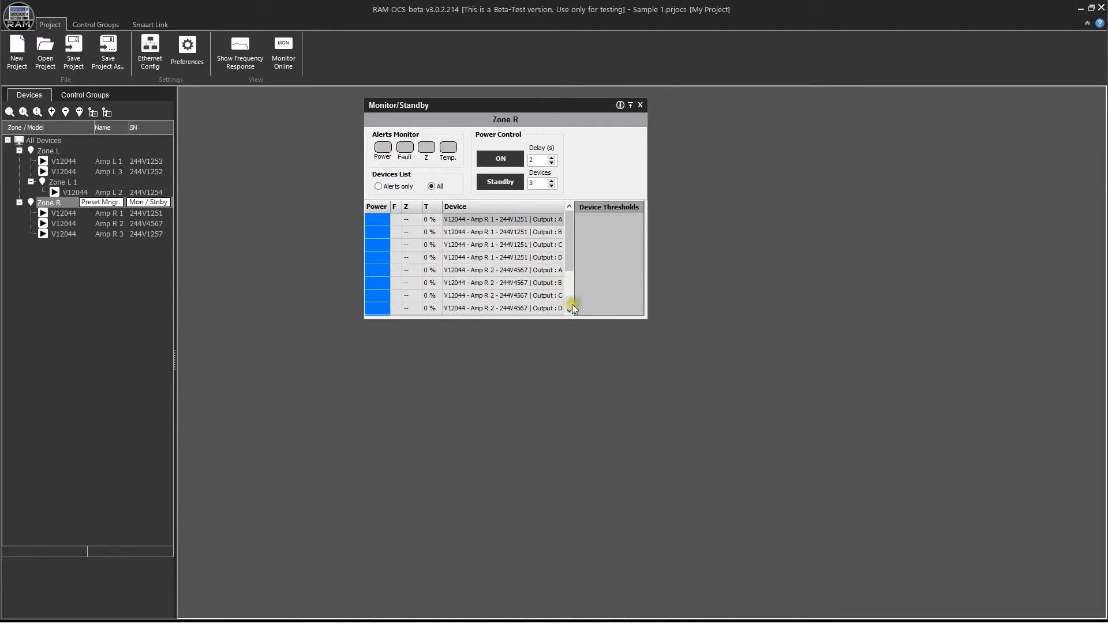
pyautogui.moveTo(648, 282); pyautogui.dragTo(617, 361)
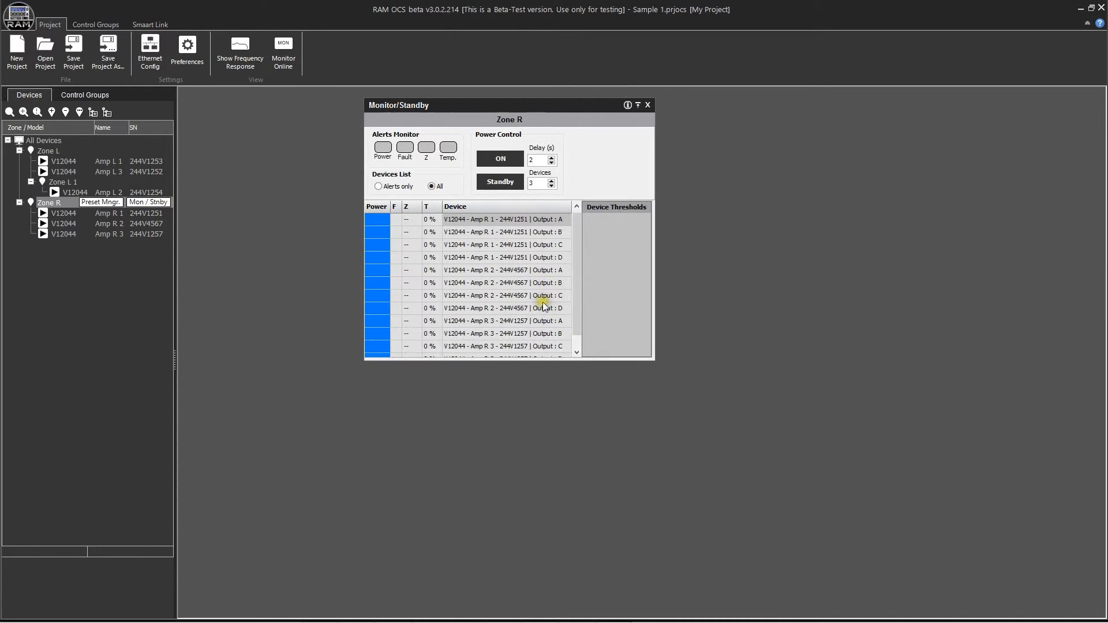
pyautogui.click(406, 187)
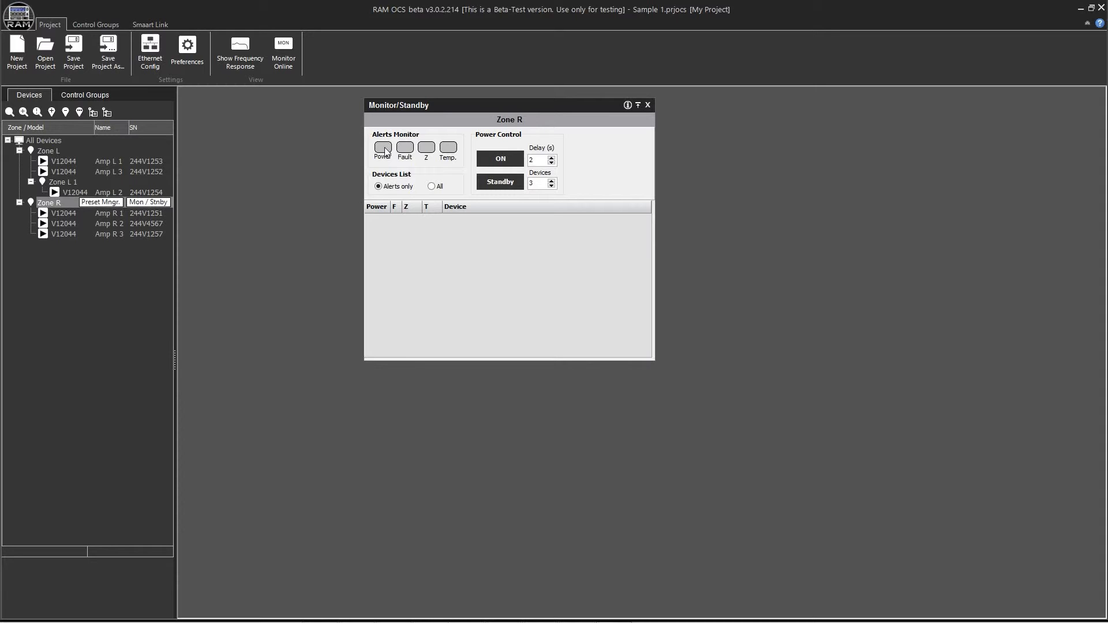
pyautogui.click(688, 351)
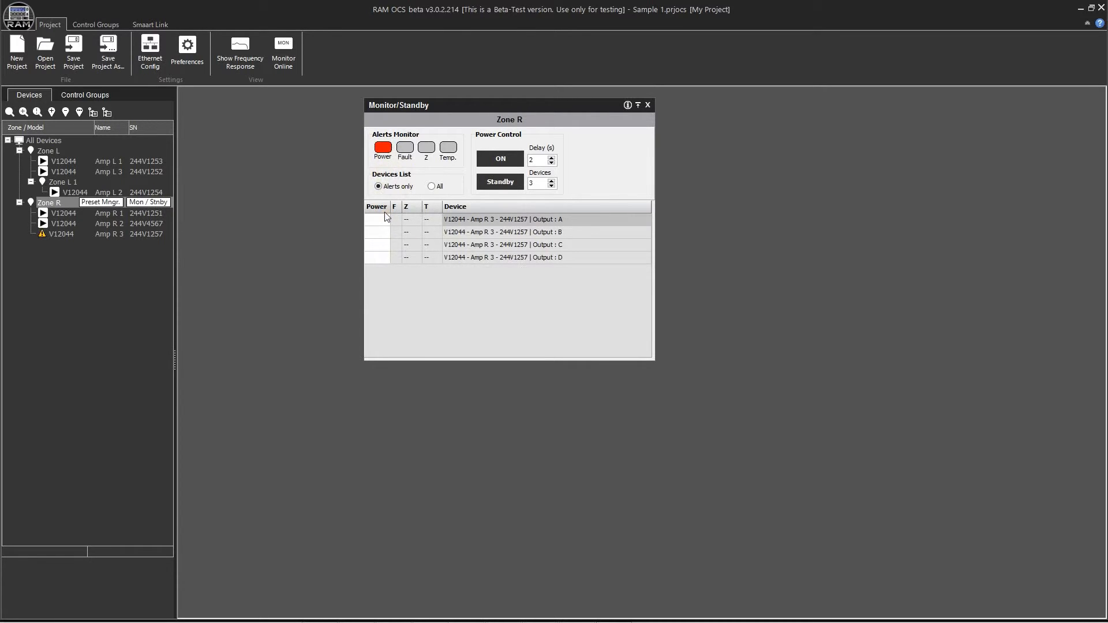
# - Put Zone R in standby, try an individual amplifier's power control in the full device list, and return to alerts only
pyautogui.click(498, 183)
pyautogui.click(580, 331)
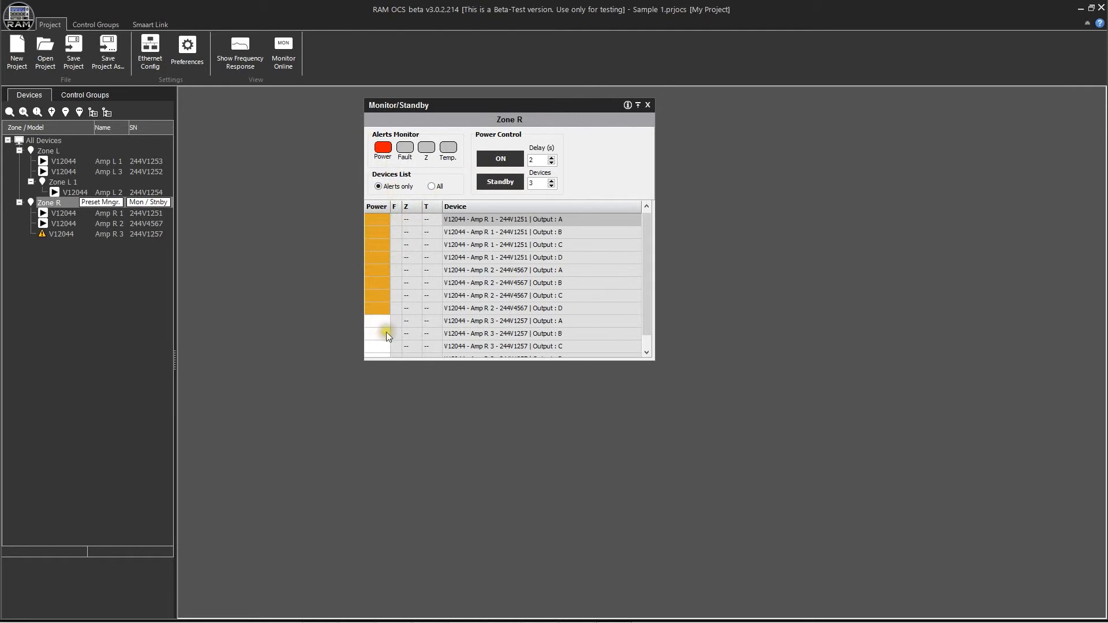
pyautogui.click(432, 187)
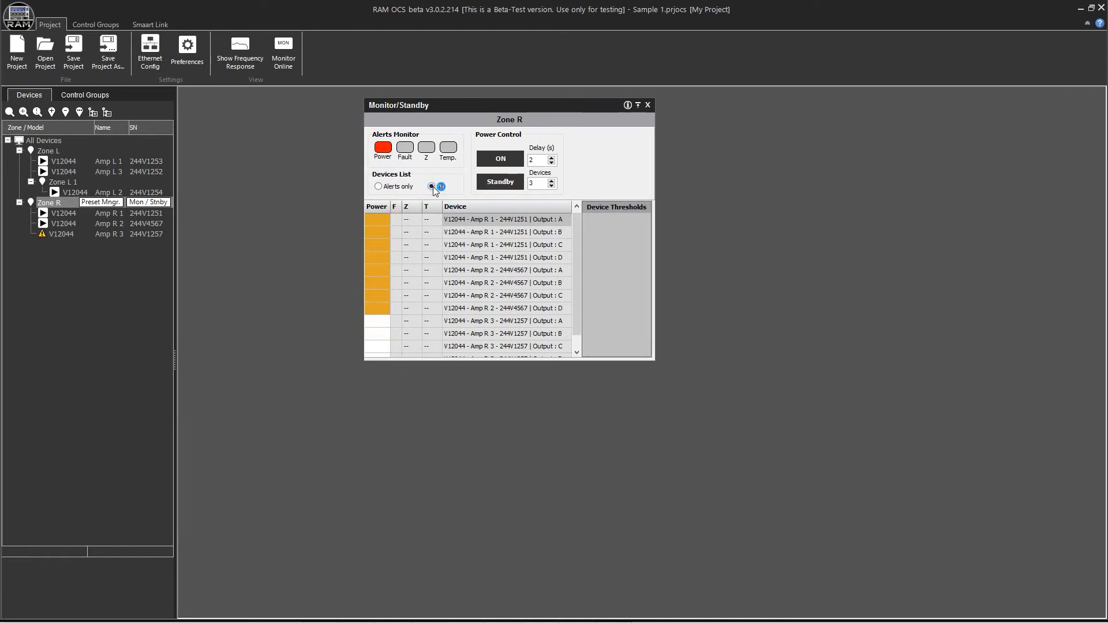
pyautogui.click(393, 221)
pyautogui.click(617, 326)
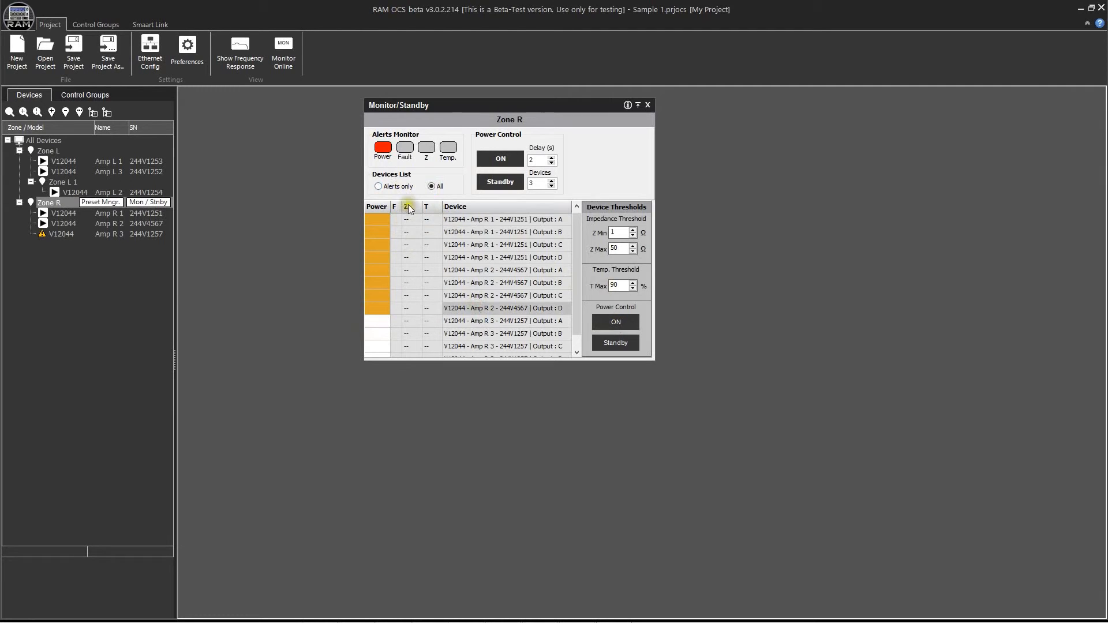
pyautogui.click(398, 187)
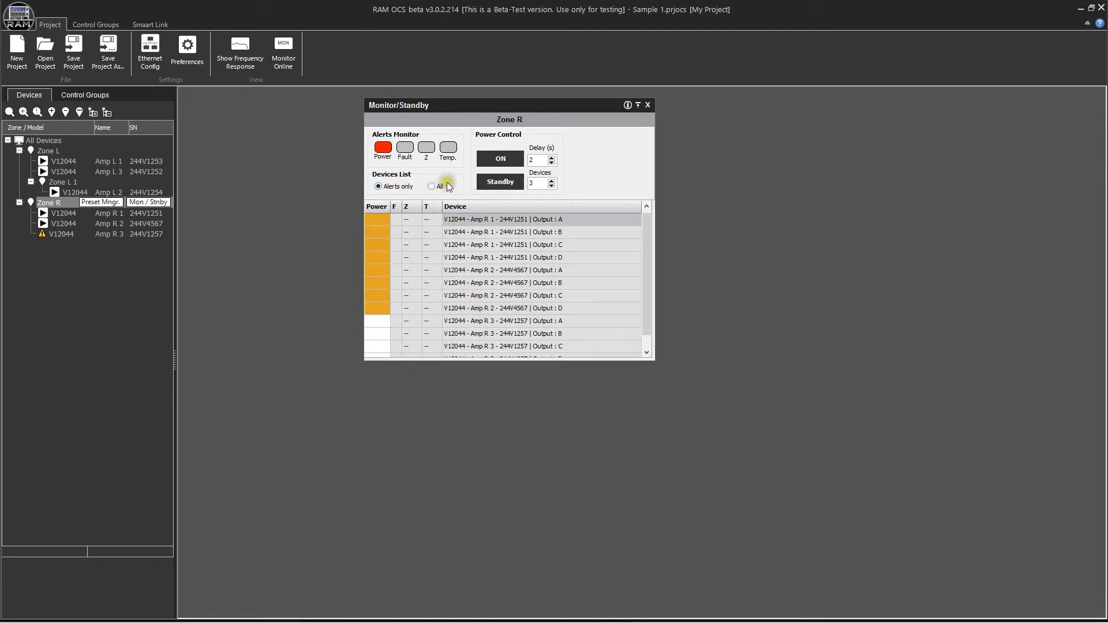
# - Bring the offline amplifier Amp R 3 back online
pyautogui.rightClick(69, 233)
pyautogui.click(111, 258)
pyautogui.rightClick(77, 235)
pyautogui.click(128, 255)
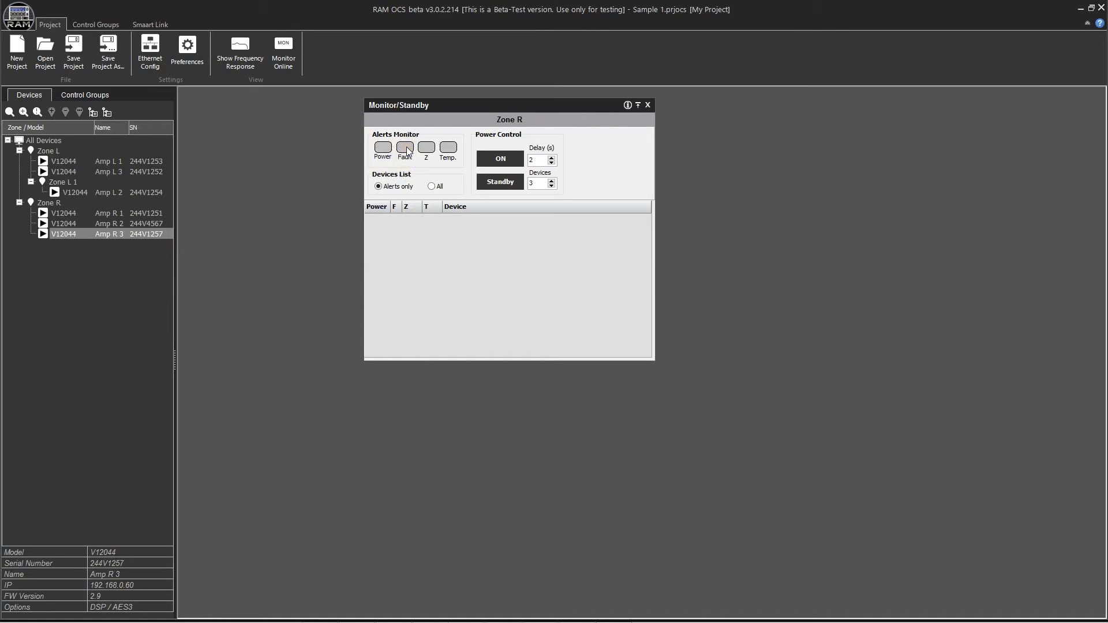
pyautogui.click(407, 148)
pyautogui.click(408, 150)
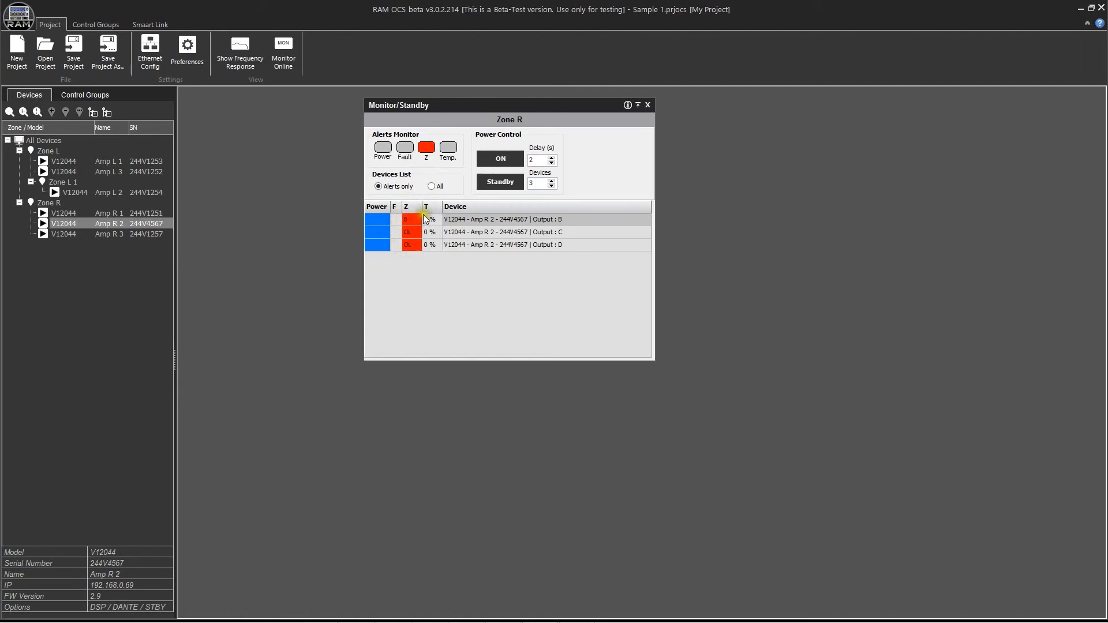
# - List all Zone R devices and set the impedance thresholds of Amp R 2 output B to 4 Ω minimum and 10 Ω maximum
pyautogui.click(439, 186)
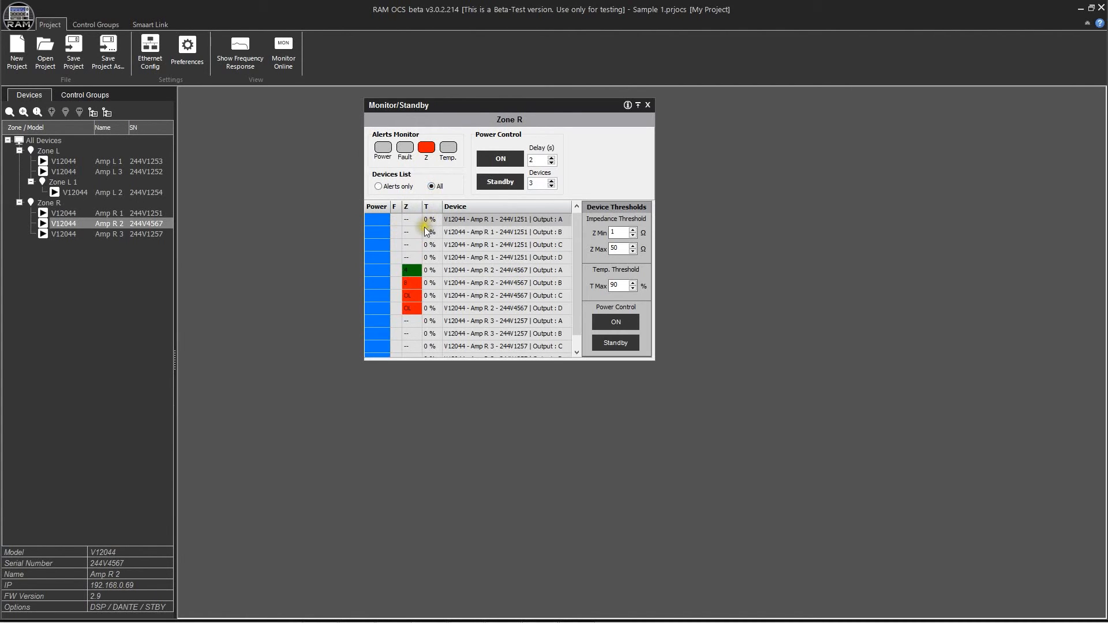
pyautogui.click(477, 283)
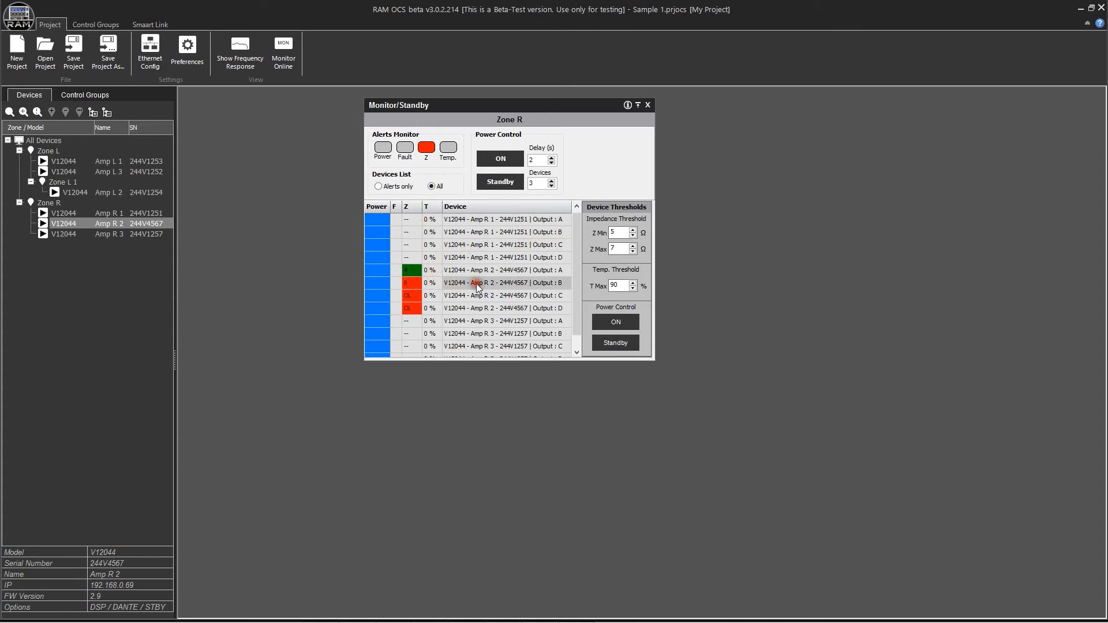
pyautogui.click(634, 246)
pyautogui.click(633, 246)
pyautogui.click(623, 234)
pyautogui.click(633, 236)
pyautogui.click(633, 245)
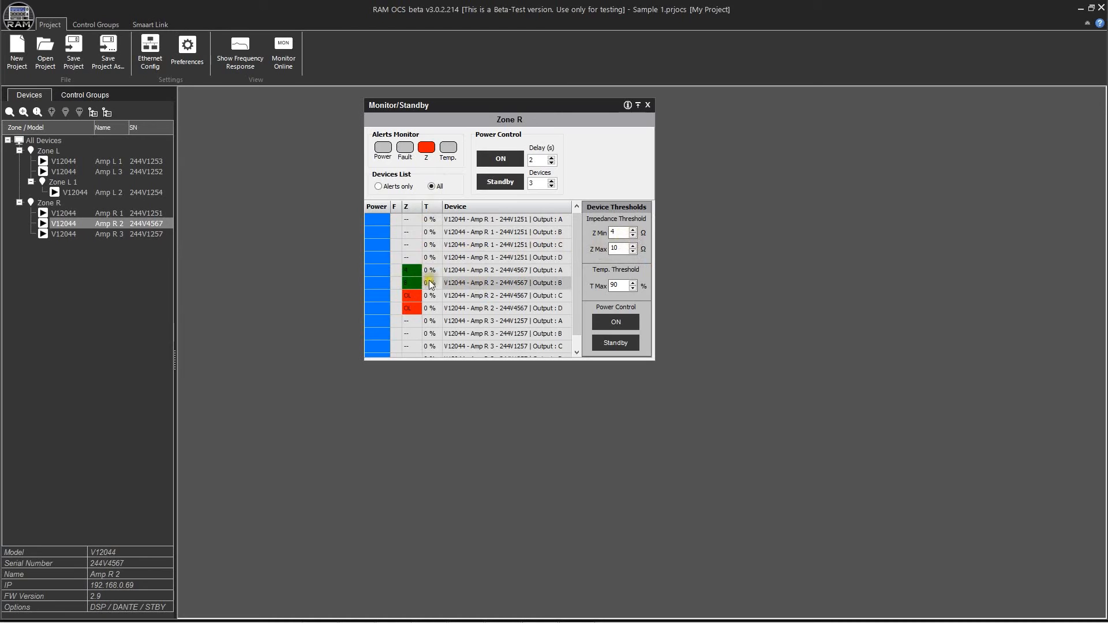
# - Compare the alerts-only list with the full device list to check the impedance status of Amp R 2's outputs
pyautogui.click(378, 186)
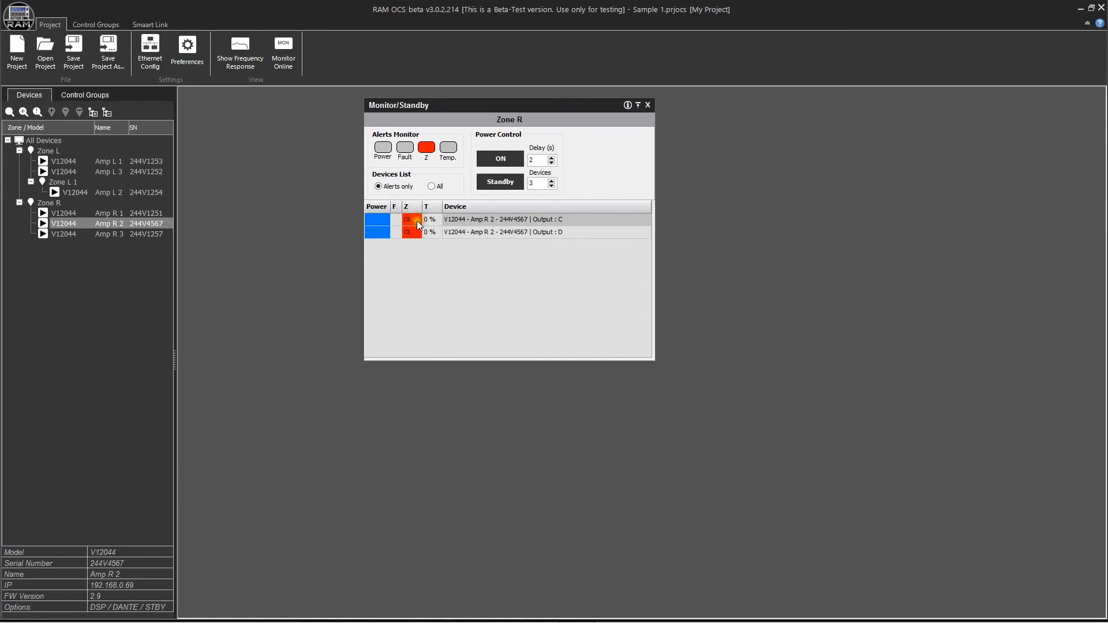
pyautogui.click(441, 190)
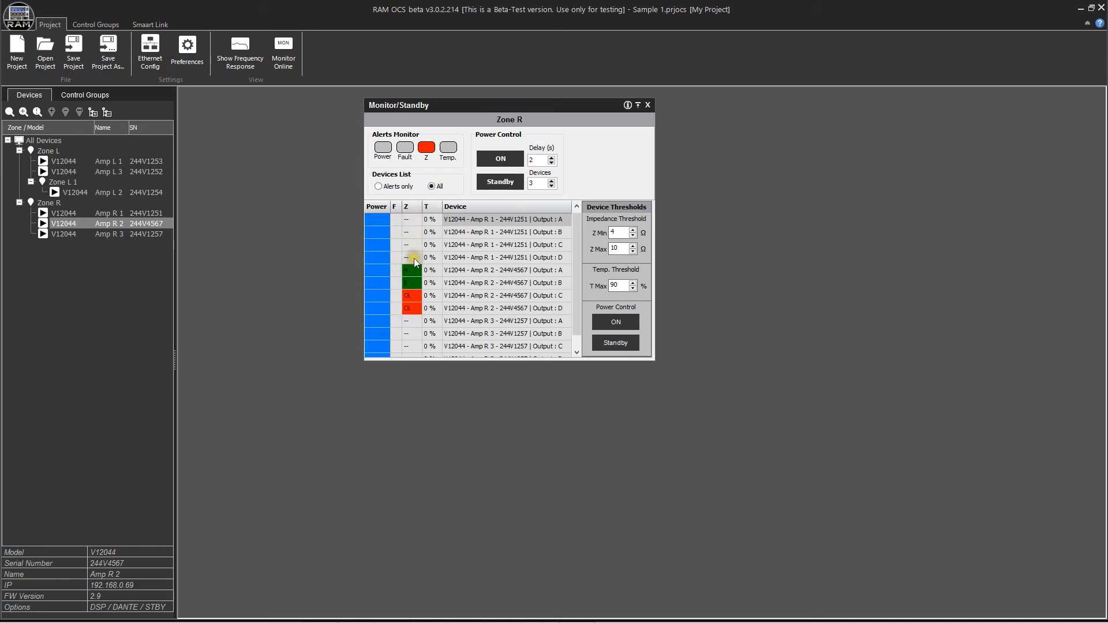
pyautogui.click(406, 189)
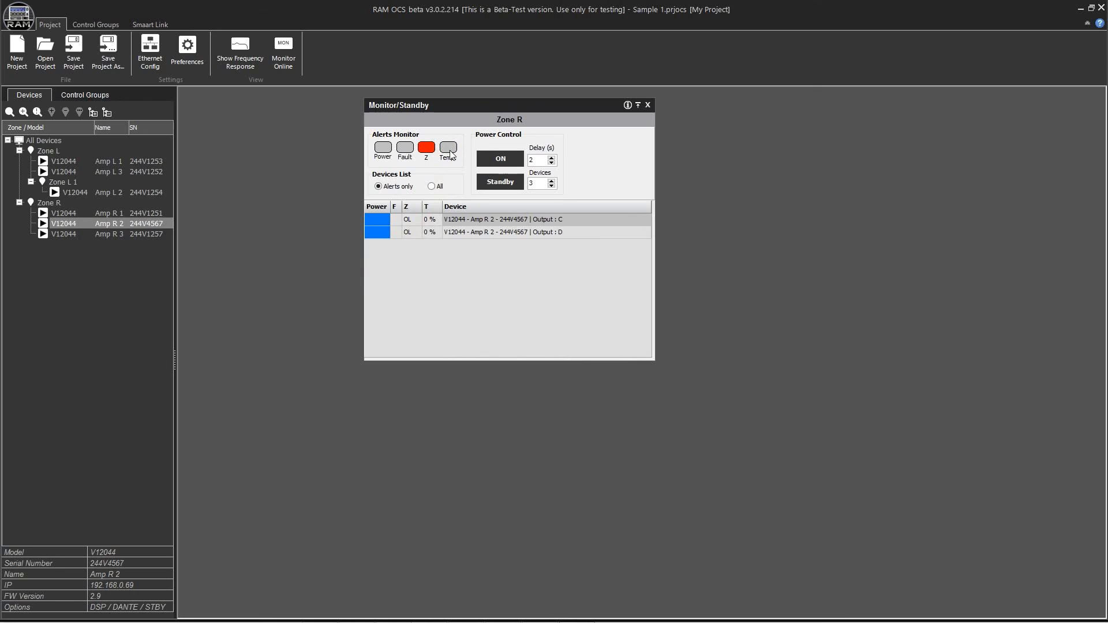
pyautogui.click(431, 186)
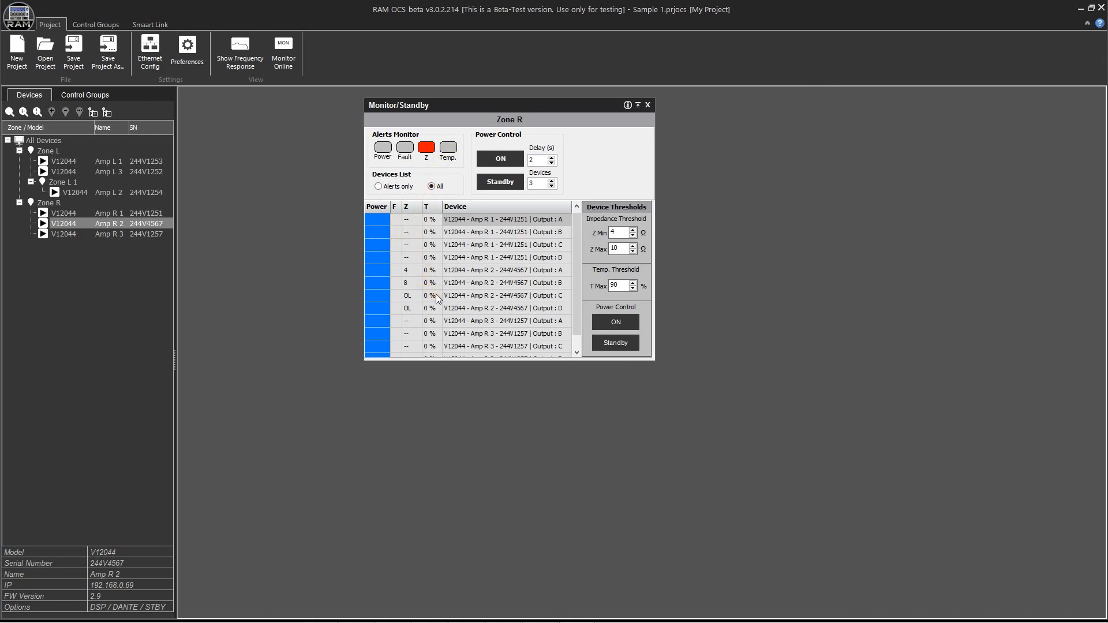
# - Set the maximum temperature threshold of Amp R 3 output A to 95 % and limit the Zone R device list to alerts only
pyautogui.click(441, 321)
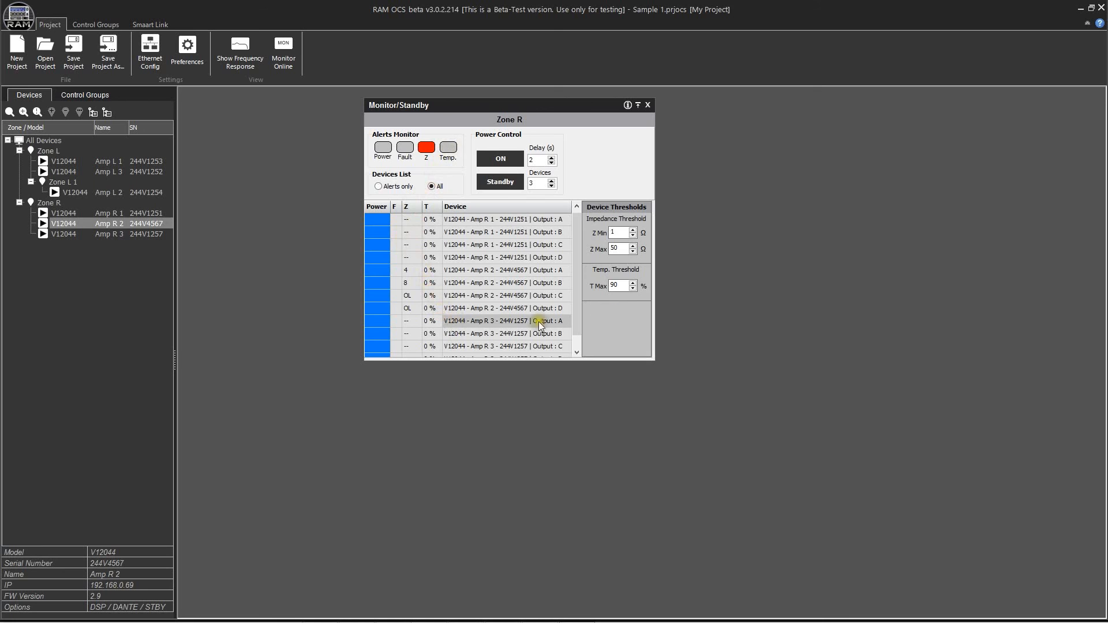
pyautogui.click(634, 283)
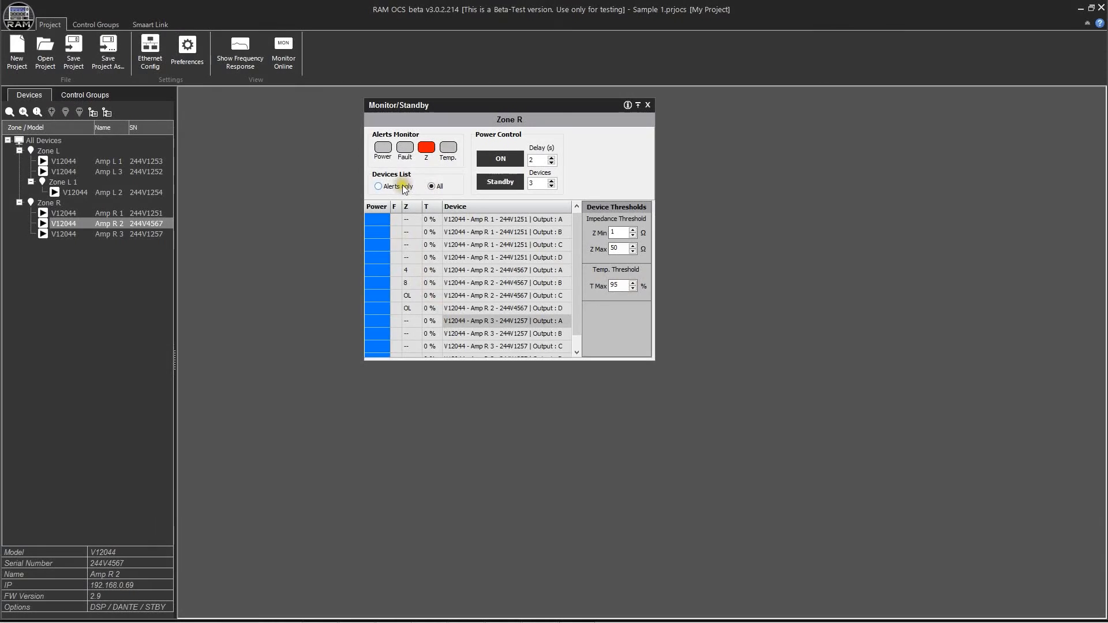
pyautogui.click(403, 187)
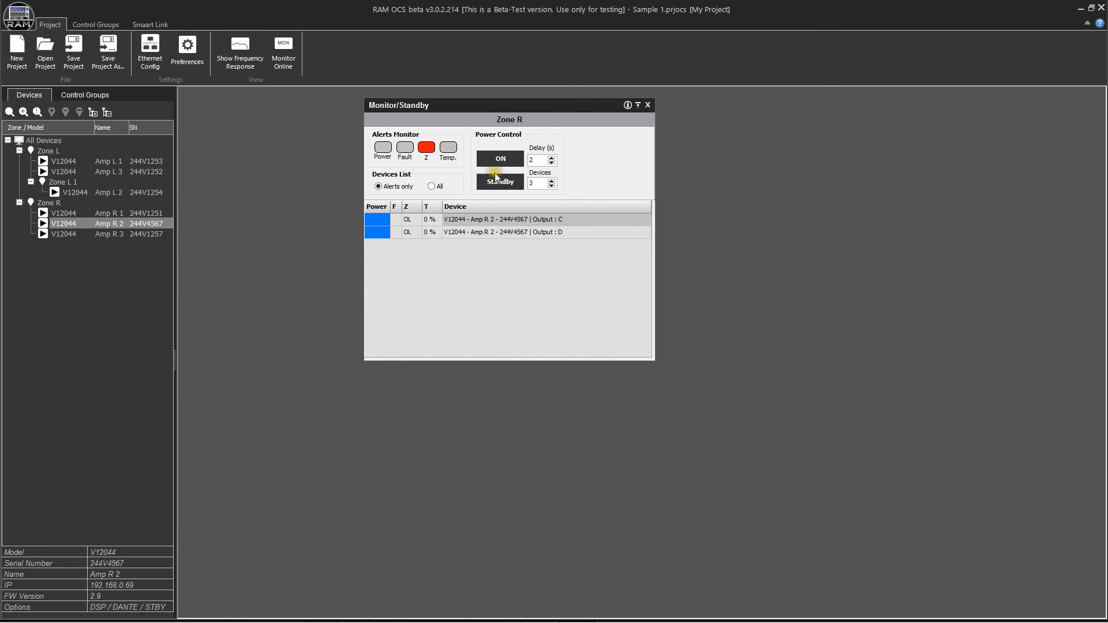
# - Collapse the Zone R monitor to its alert indicators and move it aside to free the workspace
pyautogui.click(639, 105)
pyautogui.moveTo(420, 104); pyautogui.dragTo(875, 129)
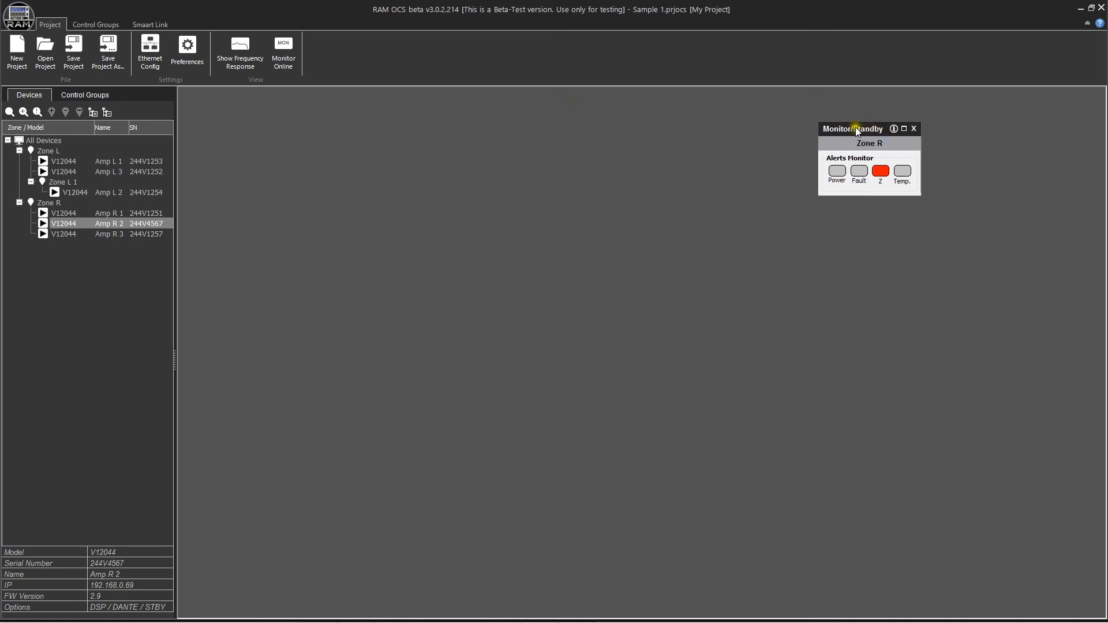
# - Open the power and alert monitor for Zone L and collapse it to its alert indicators
pyautogui.click(56, 153)
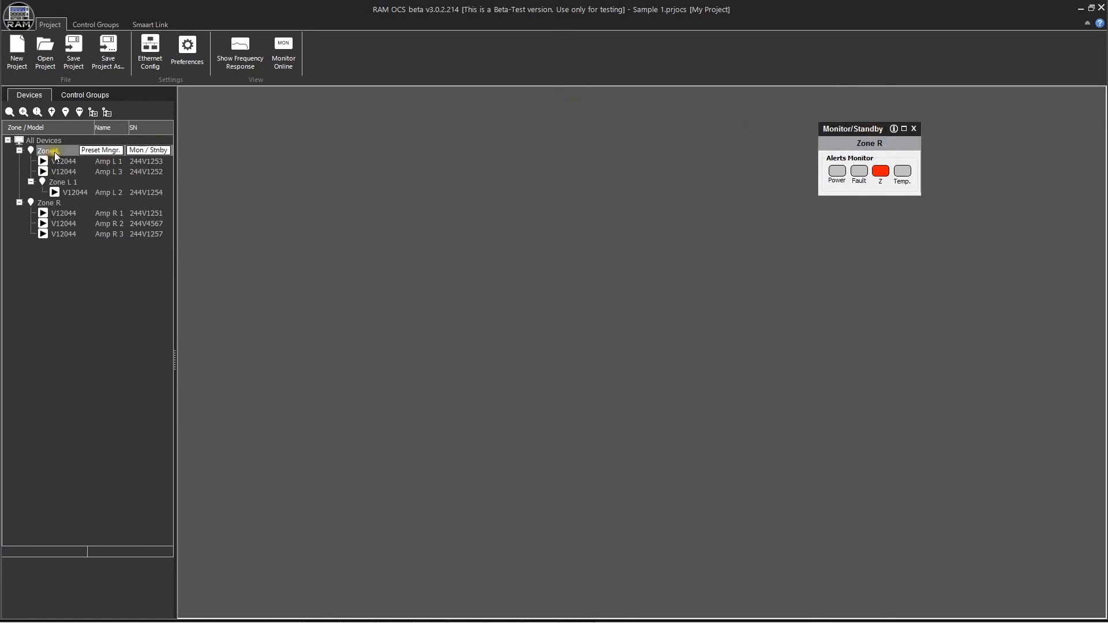
pyautogui.click(145, 151)
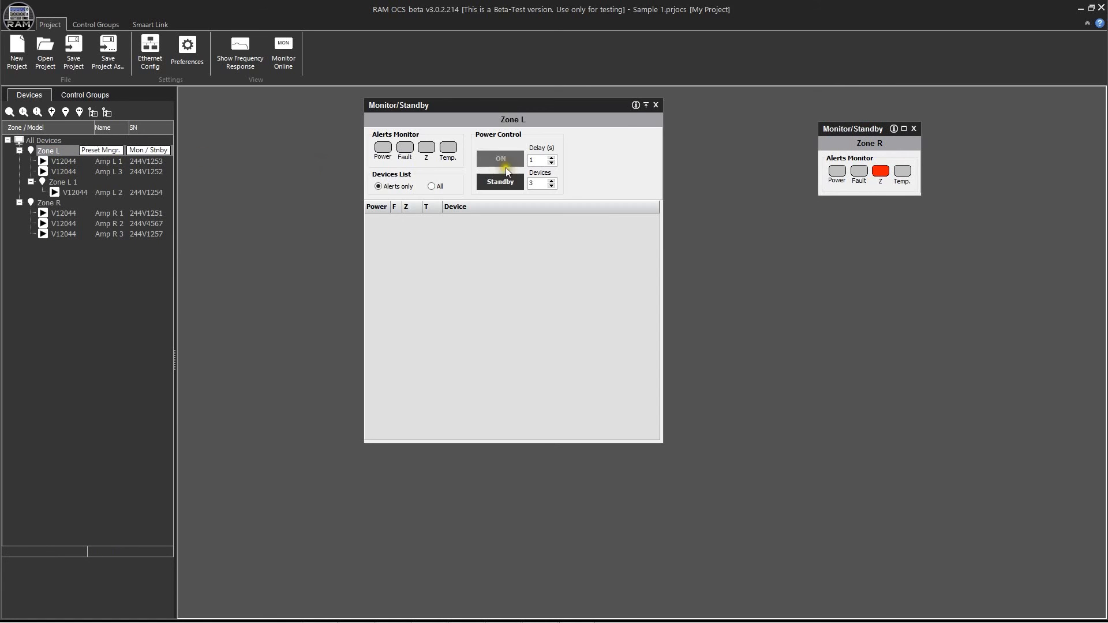
pyautogui.click(644, 106)
pyautogui.moveTo(894, 130)
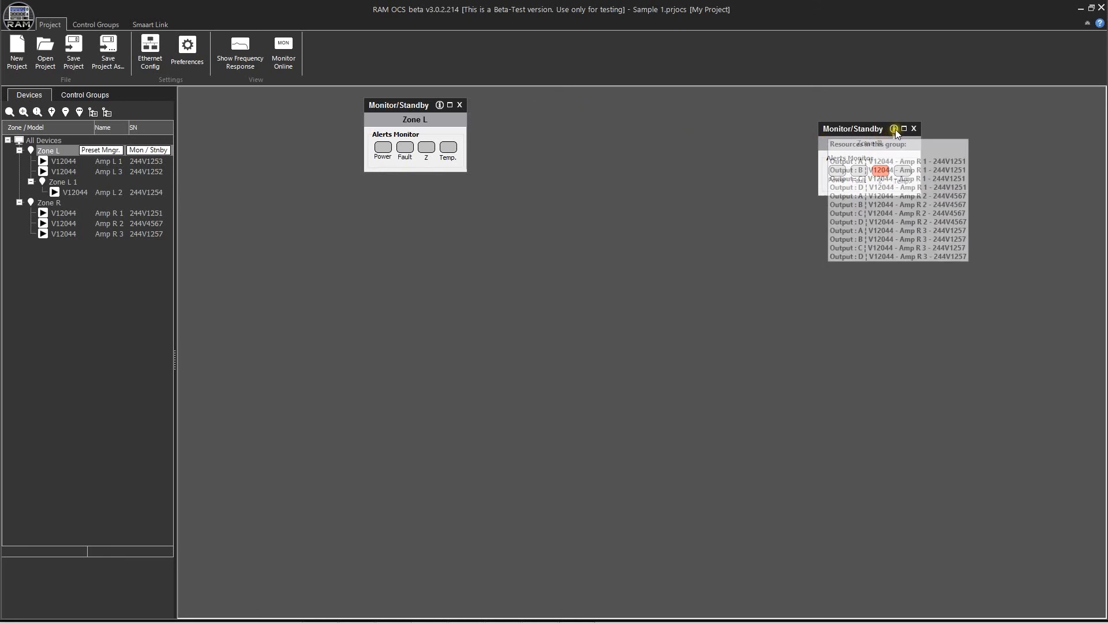